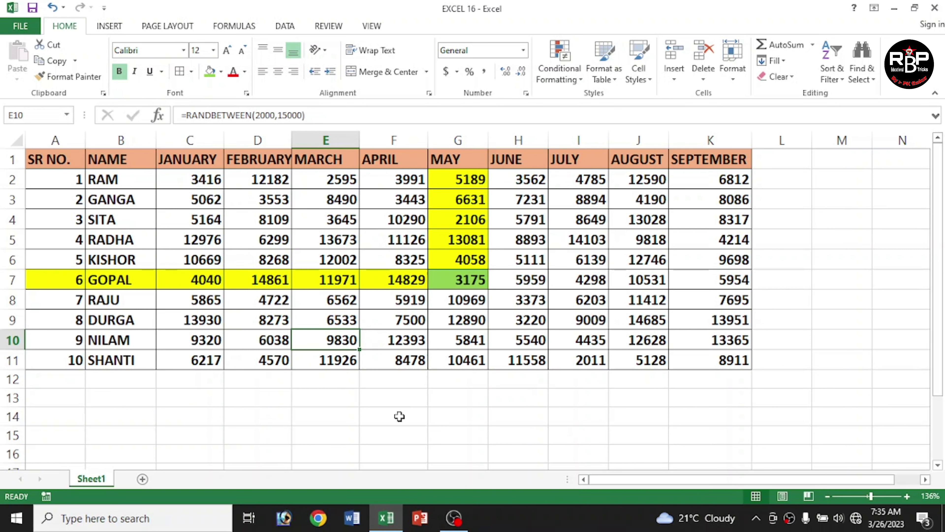
Step: In F14, start typing =HLOOKUP("MAY", with MAY as the lookup value
{"action": "left_click", "coordinate": [386, 416]}
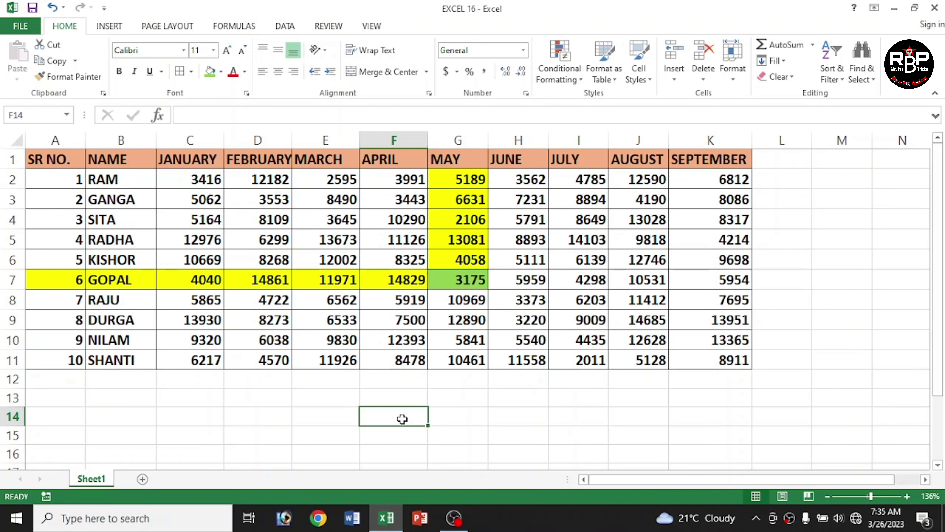
{"action": "type", "text": "="}
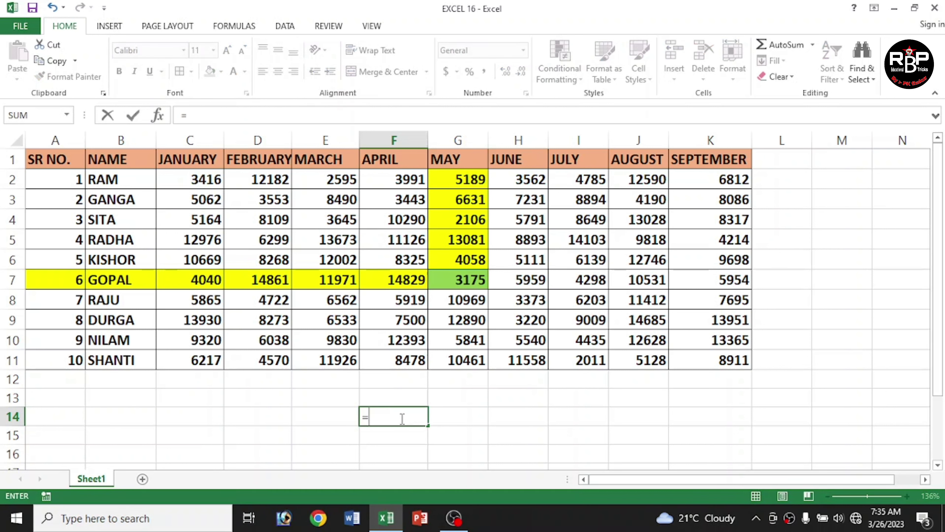
{"action": "type", "text": "HL"}
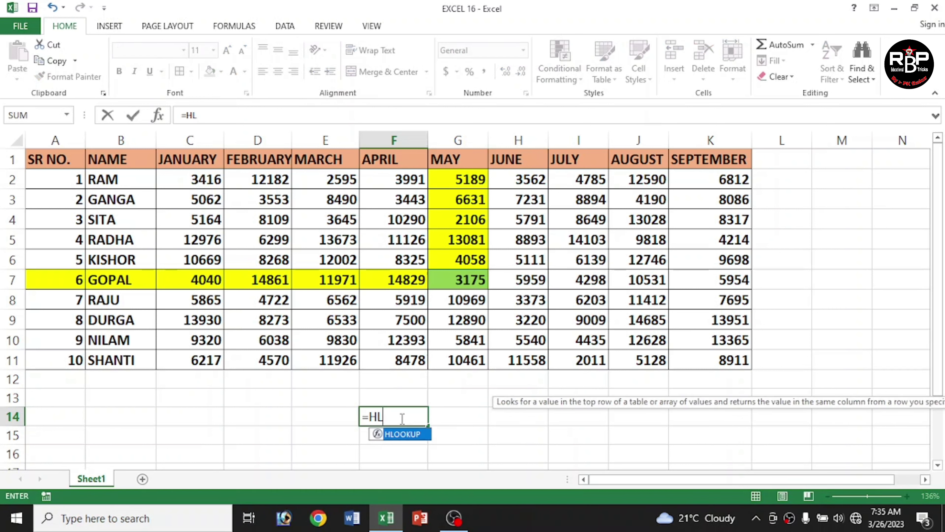
{"action": "type", "text": "OOKUP"}
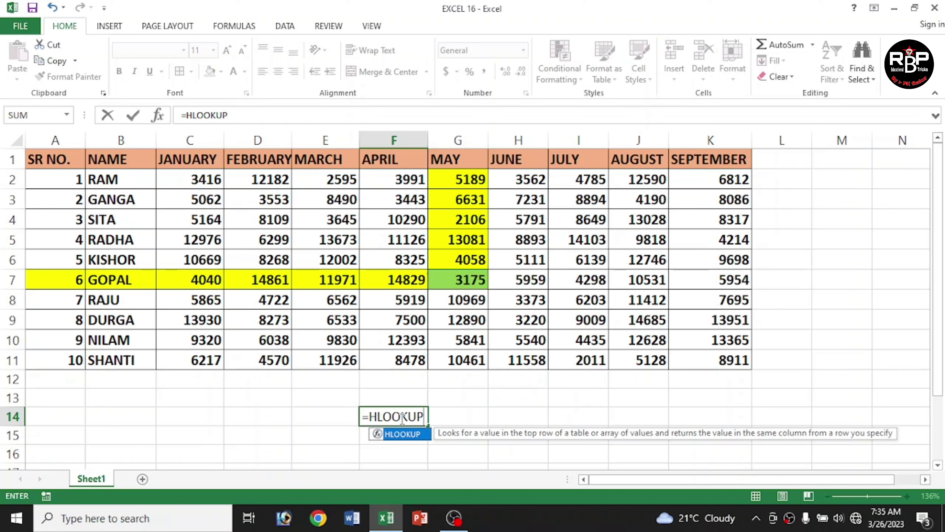
{"action": "type", "text": "("}
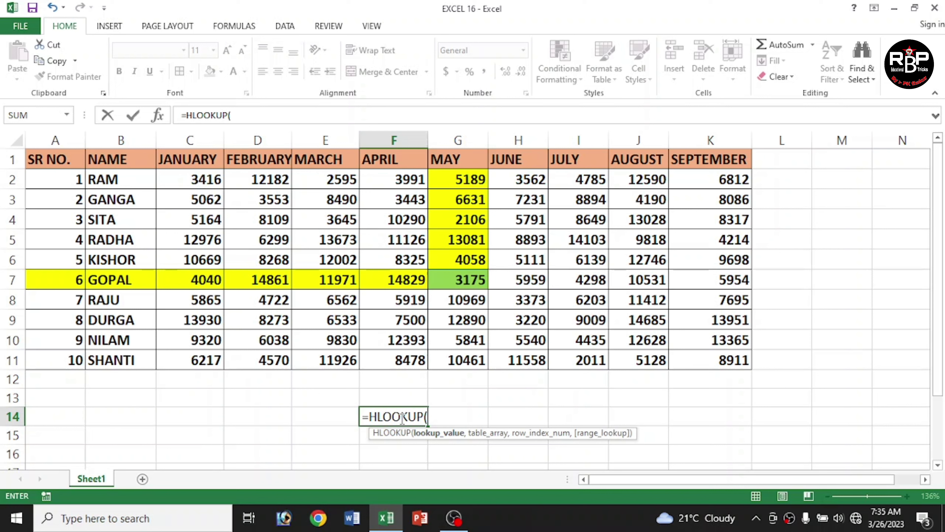
{"action": "type", "text": "\""}
{"action": "key", "text": "BackSpace"}
{"action": "type", "text": "\""}
{"action": "type", "text": "MAY"}
{"action": "type", "text": "\""}
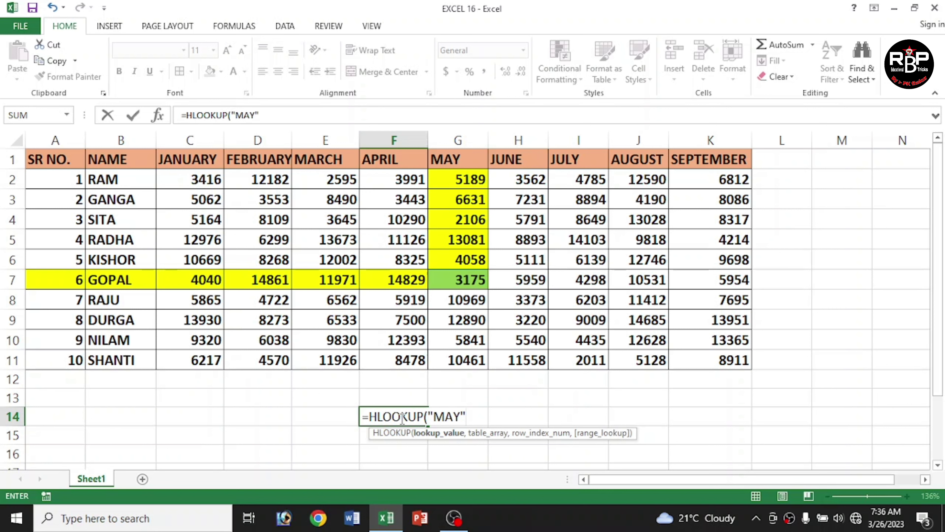
{"action": "type", "text": "\""}
{"action": "key", "text": "BackSpace"}
{"action": "type", "text": ","}
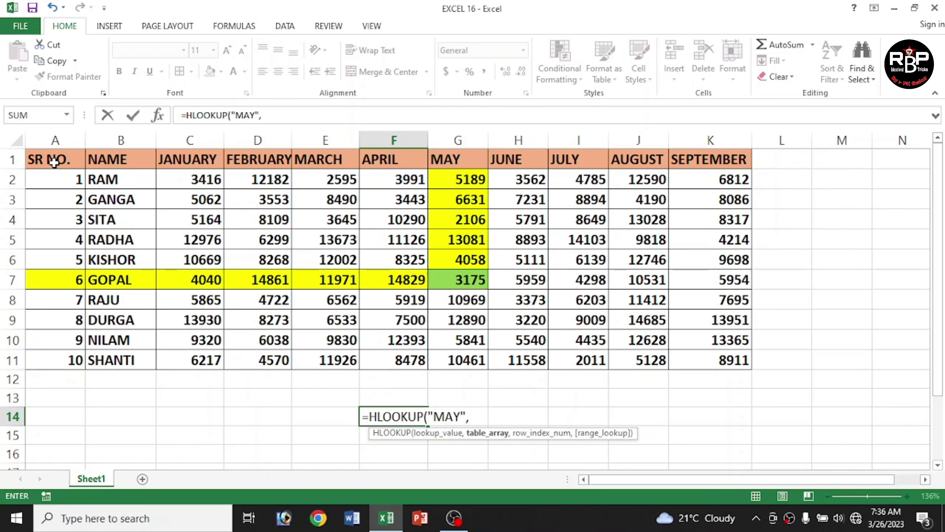
Step: Complete the formula as =HLOOKUP("MAY",A1:K11,7,0), returning 7793
{"action": "left_click_drag", "start_coordinate": [54, 162], "coordinate": [712, 350]}
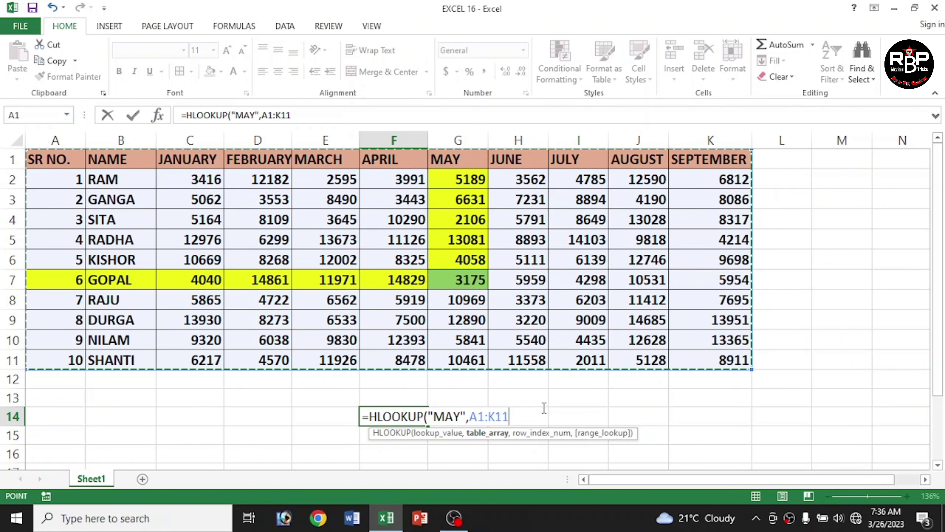
{"action": "type", "text": ","}
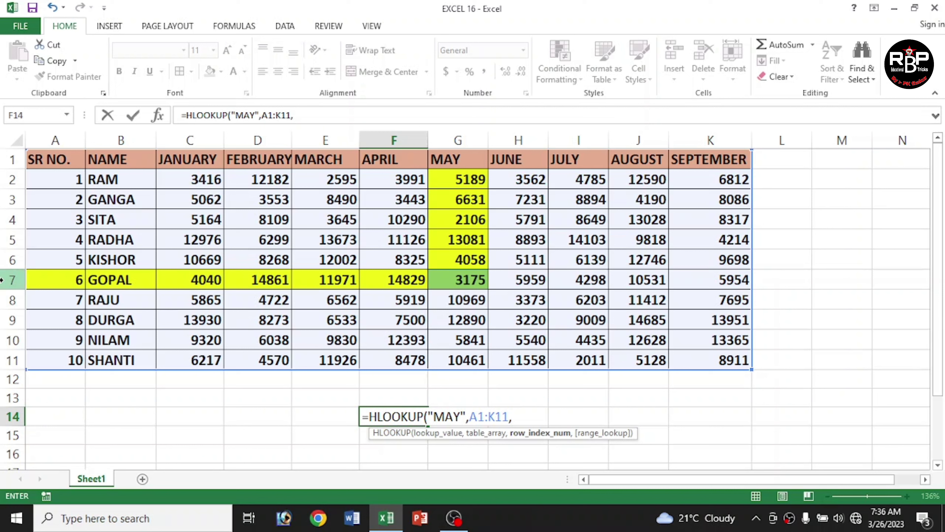
{"action": "type", "text": "7"}
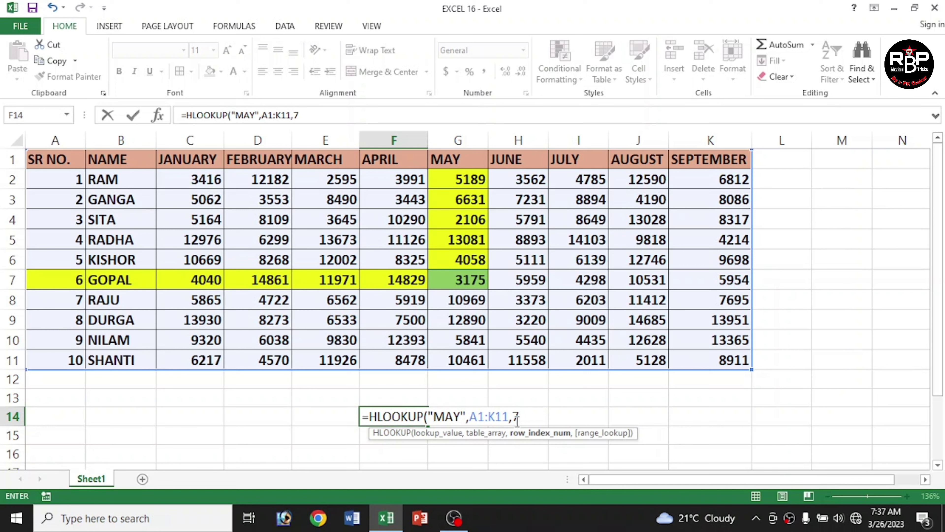
{"action": "type", "text": ","}
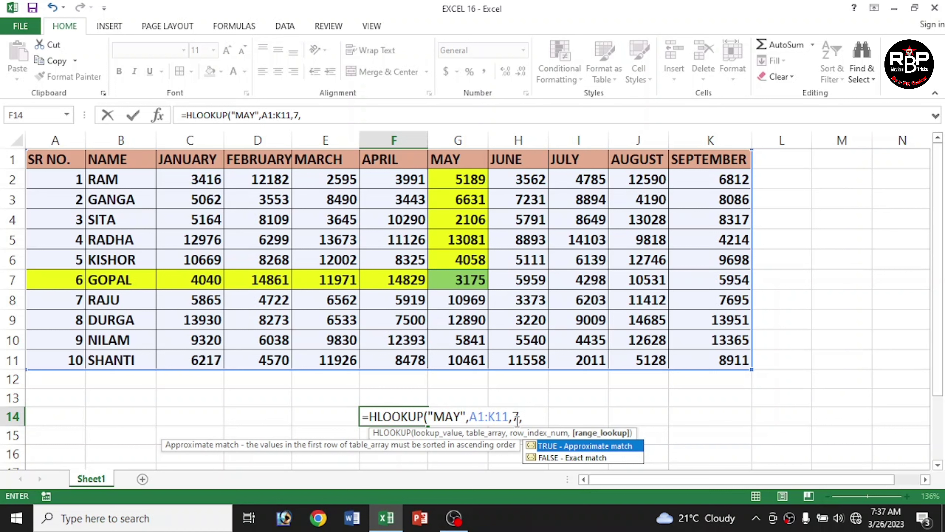
{"action": "type", "text": "0"}
{"action": "type", "text": ")"}
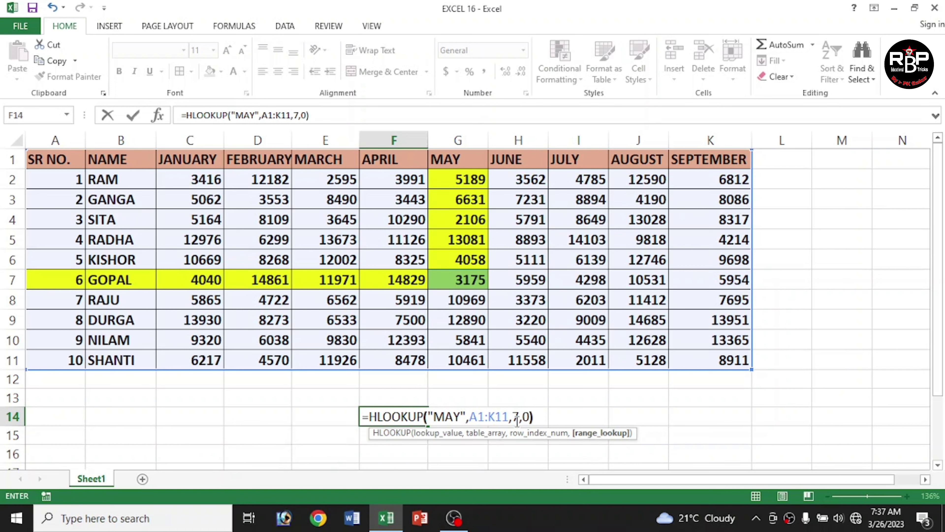
{"action": "key", "text": "Return"}
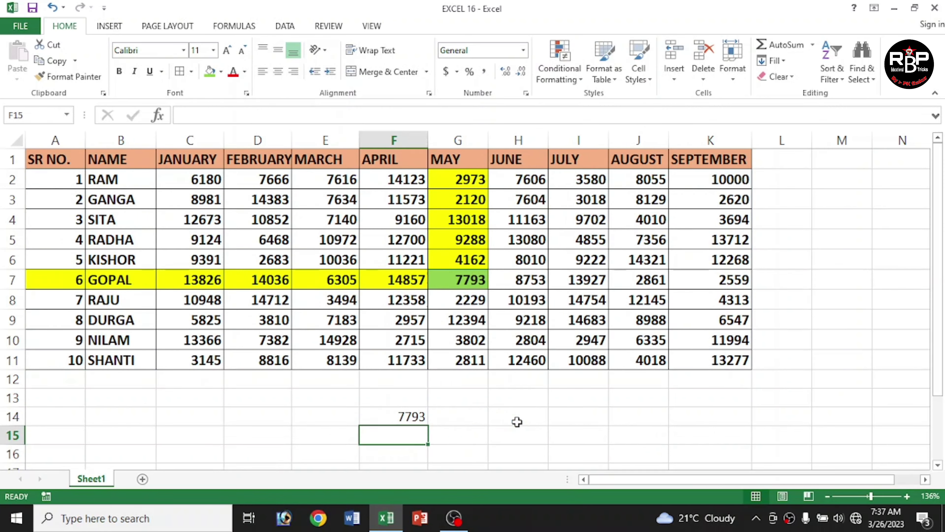
{"action": "left_click", "coordinate": [414, 420]}
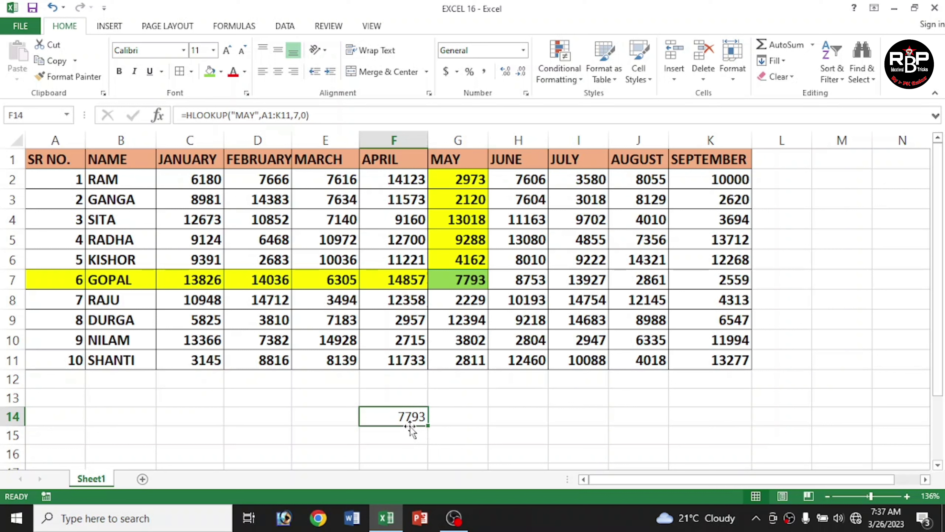
{"action": "left_click", "coordinate": [5, 281]}
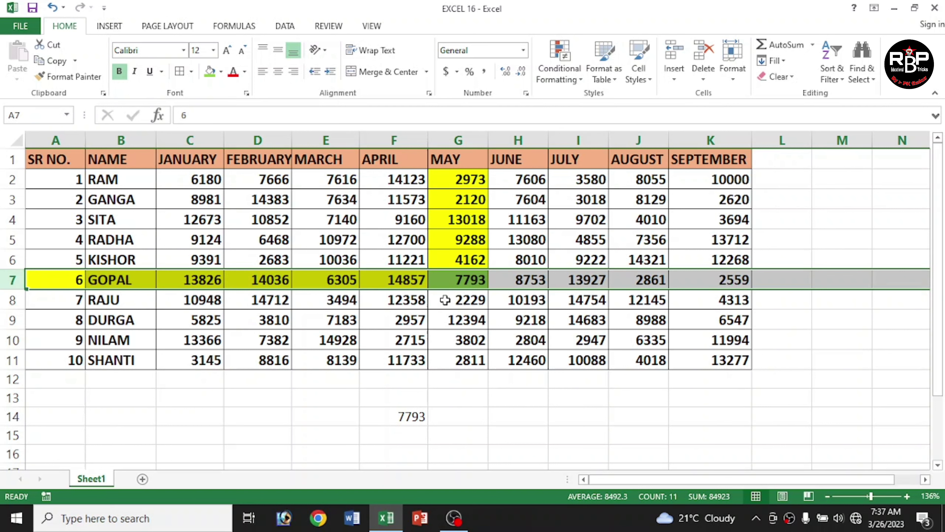
{"action": "left_click", "coordinate": [461, 282]}
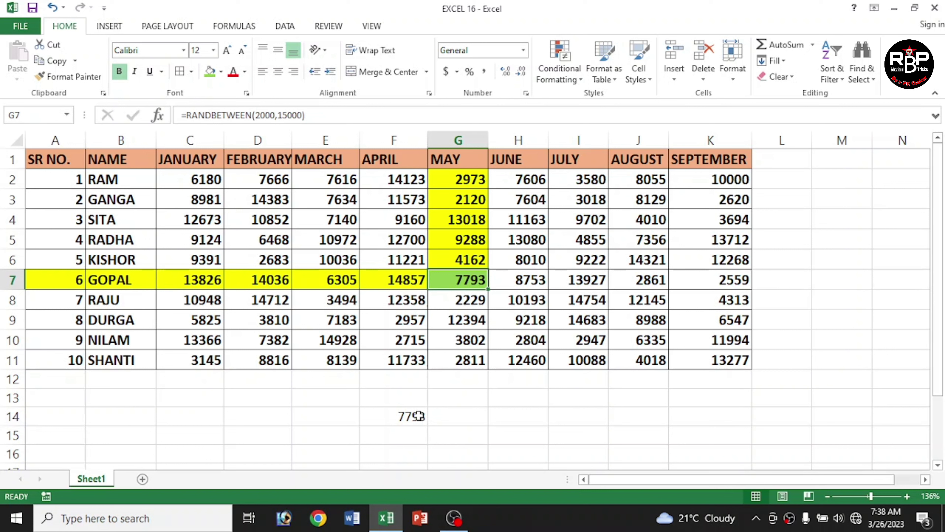
Step: Delete the entire =HLOOKUP("MAY",A1:K11,7,0) formula from F14, leaving it blank
{"action": "double_click", "coordinate": [414, 416]}
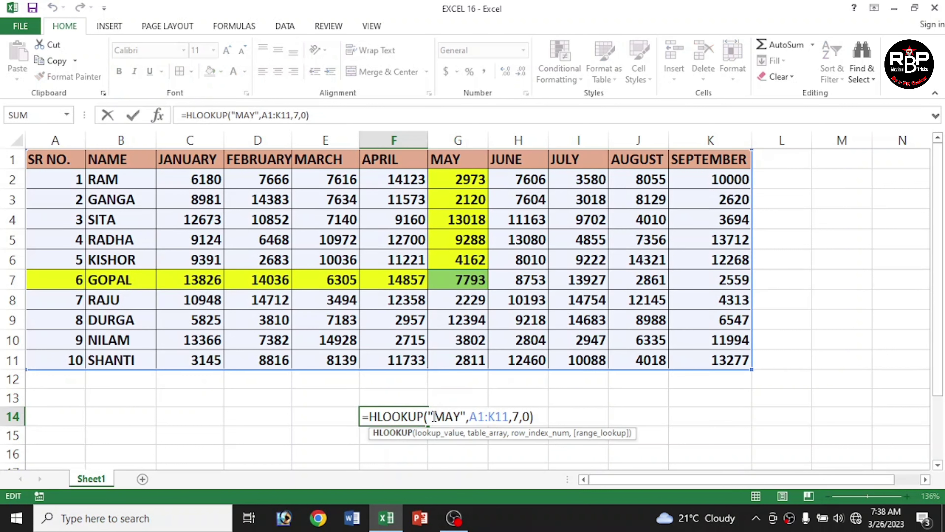
{"action": "left_click", "coordinate": [466, 416]}
{"action": "key", "text": "BackSpace"}
{"action": "key", "text": "BackSpace"}
{"action": "key", "text": "BackSpace"}
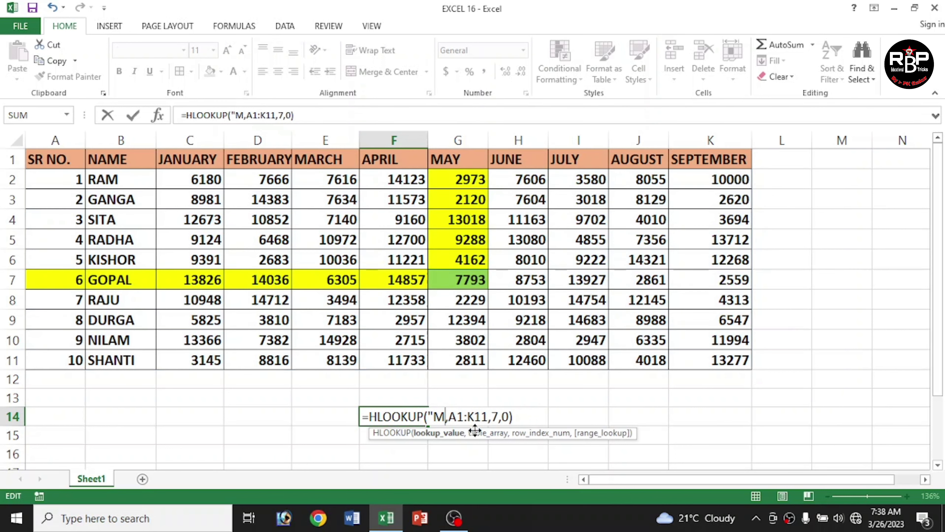
{"action": "key", "text": "BackSpace"}
{"action": "key", "text": "BackSpace"}
{"action": "left_click_drag", "start_coordinate": [498, 417], "coordinate": [336, 418]}
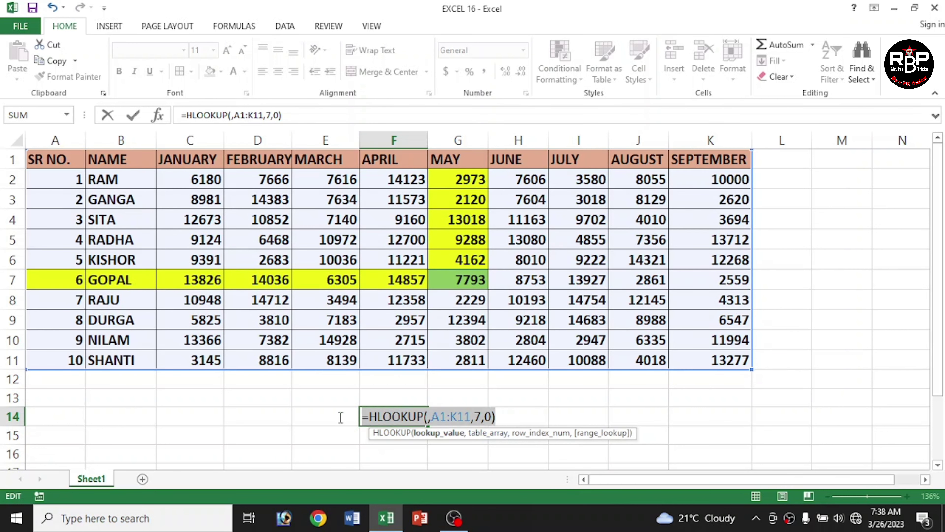
{"action": "key", "text": "BackSpace"}
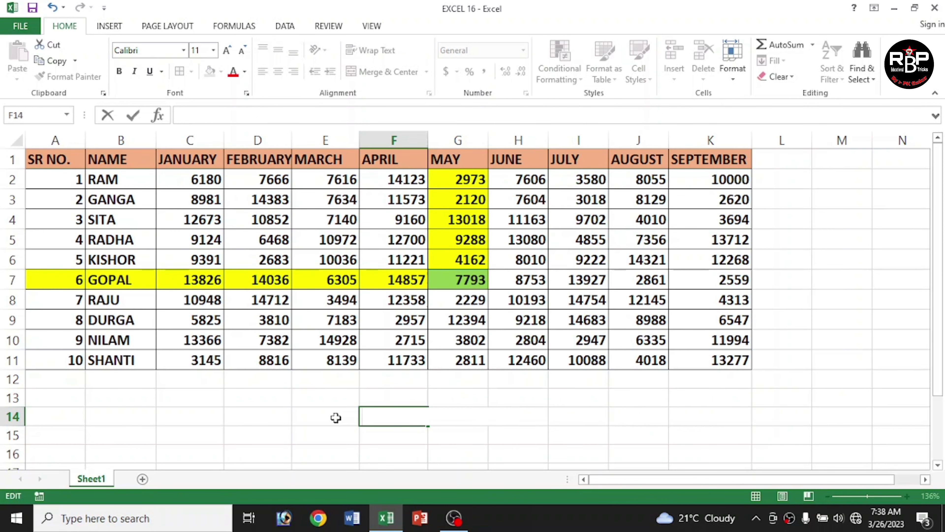
Step: Enter =HLOOKUP(D14,A1:K11,D15,0) in F14, which shows #N/A while D14 and D15 are empty
{"action": "type", "text": "=H"}
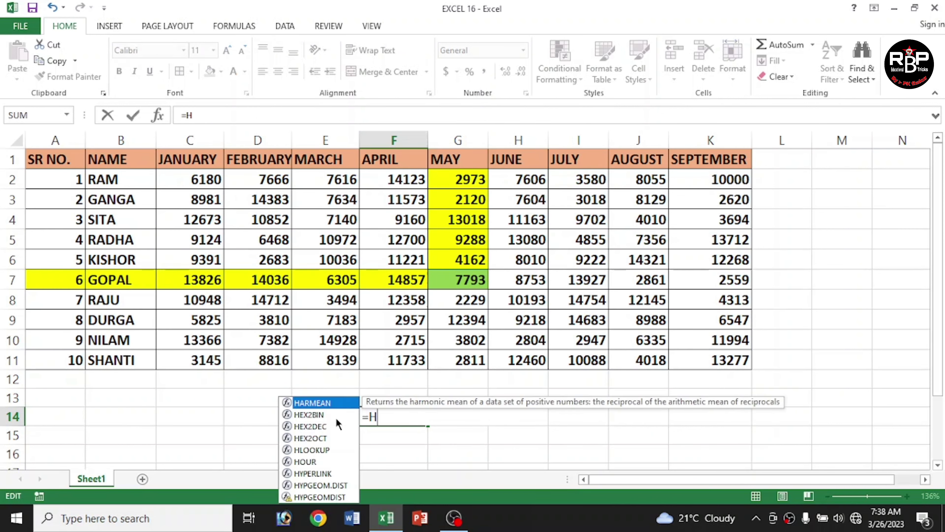
{"action": "type", "text": "LOOK"}
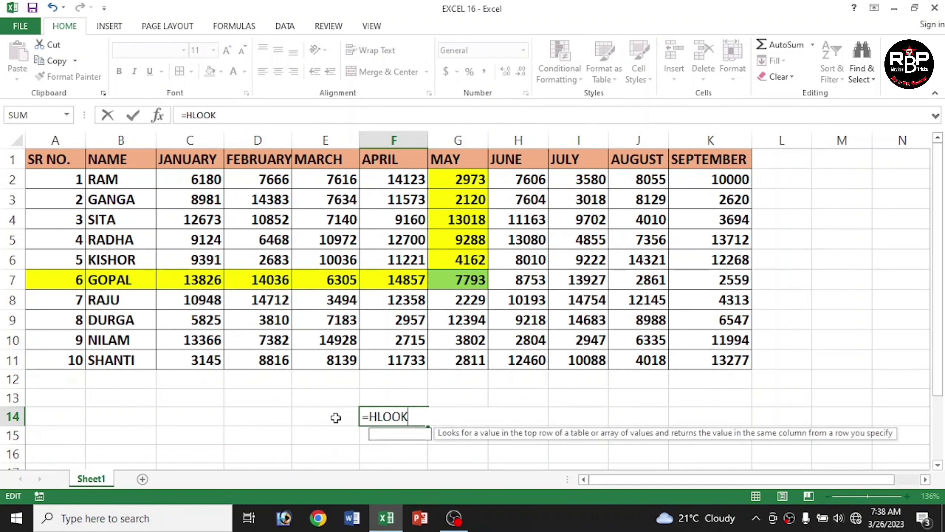
{"action": "type", "text": "UP"}
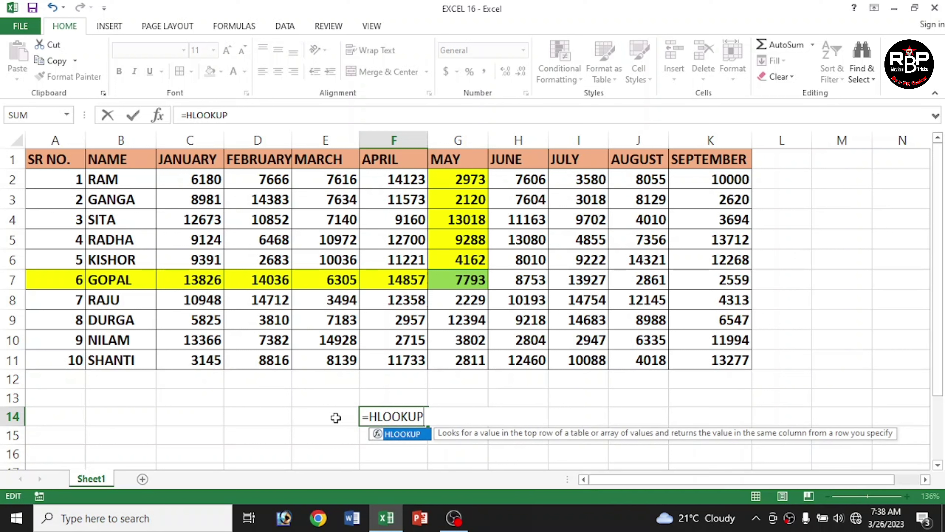
{"action": "type", "text": "("}
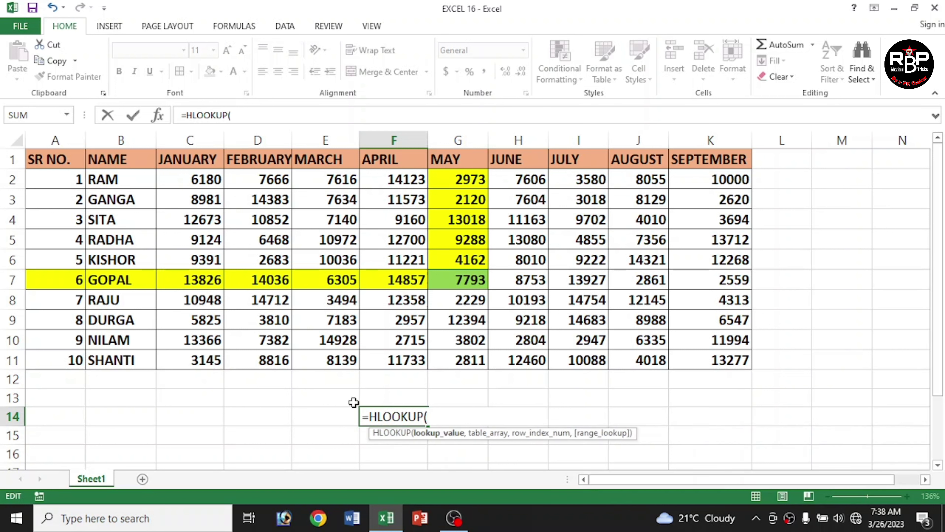
{"action": "left_click", "coordinate": [274, 414]}
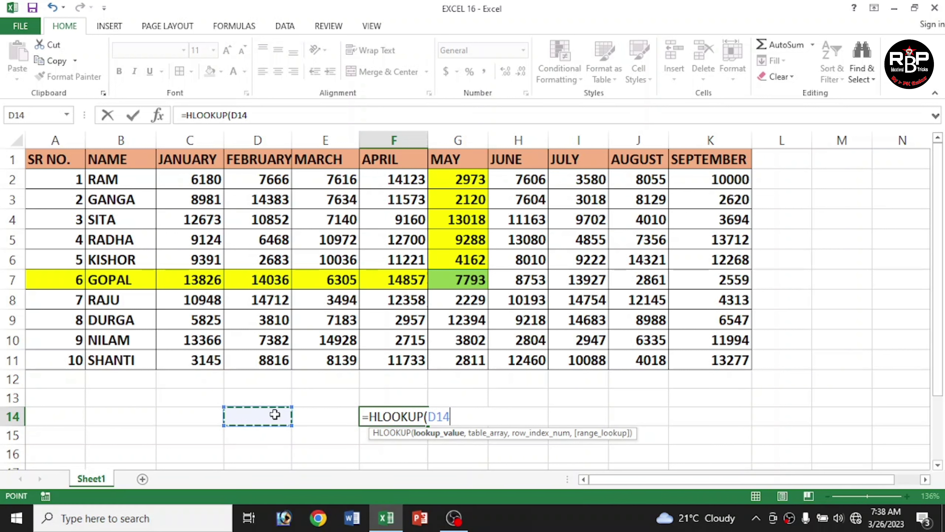
{"action": "type", "text": ","}
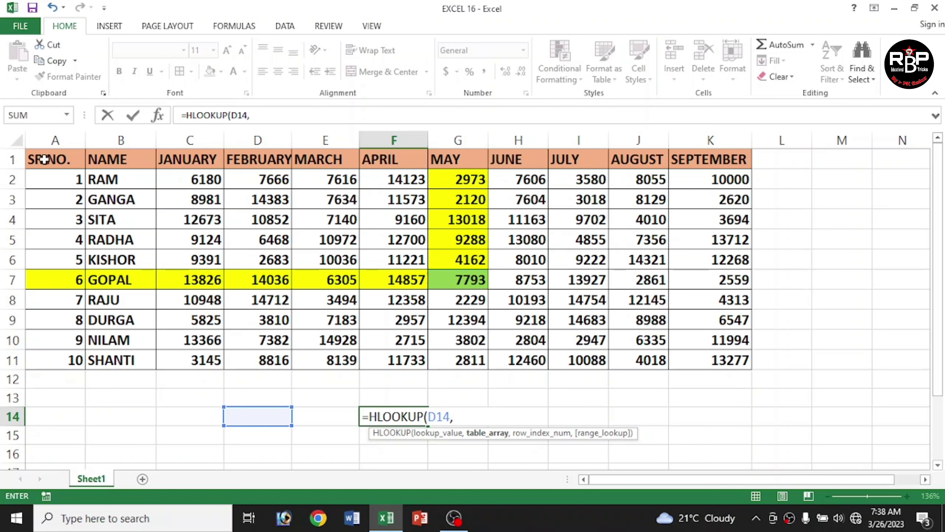
{"action": "mouse_move", "coordinate": [44, 159]}
{"action": "left_mouse_down"}
{"action": "mouse_move", "coordinate": [457, 326]}
{"action": "mouse_move", "coordinate": [702, 363]}
{"action": "left_mouse_up"}
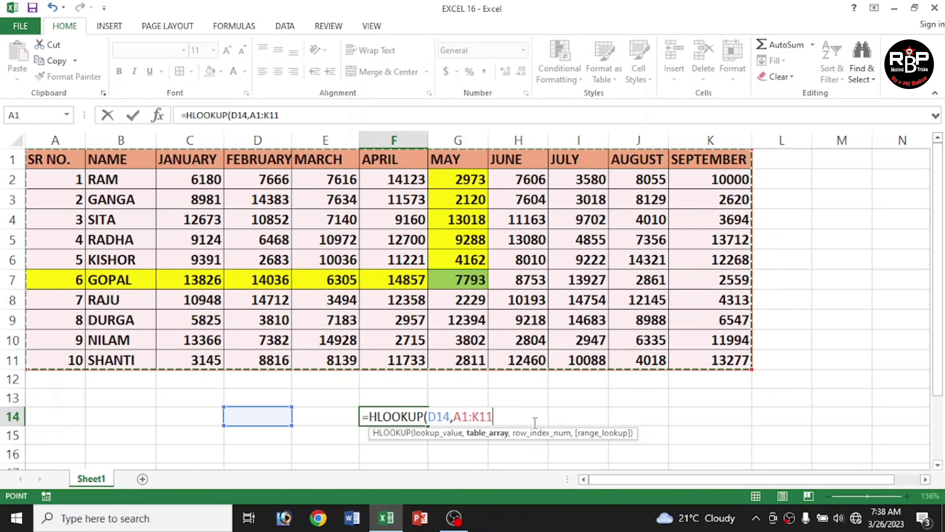
{"action": "type", "text": ","}
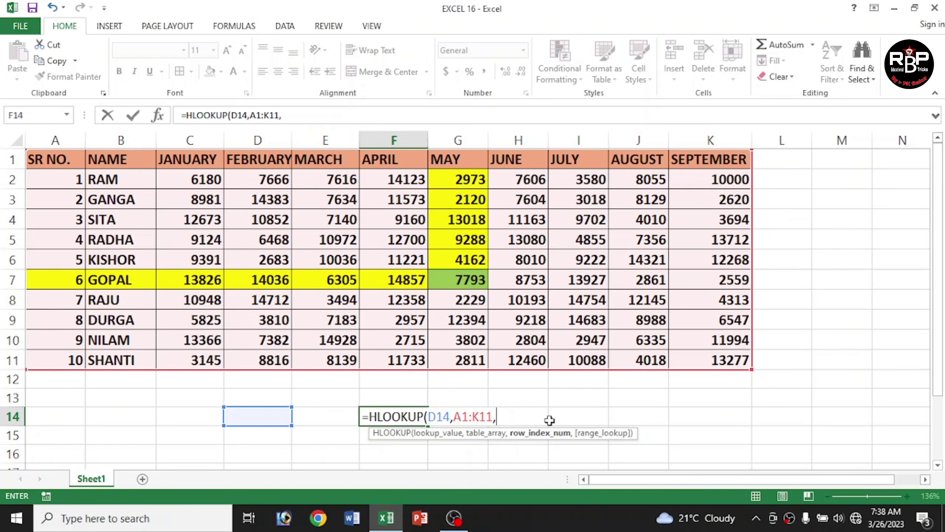
{"action": "left_click", "coordinate": [242, 440]}
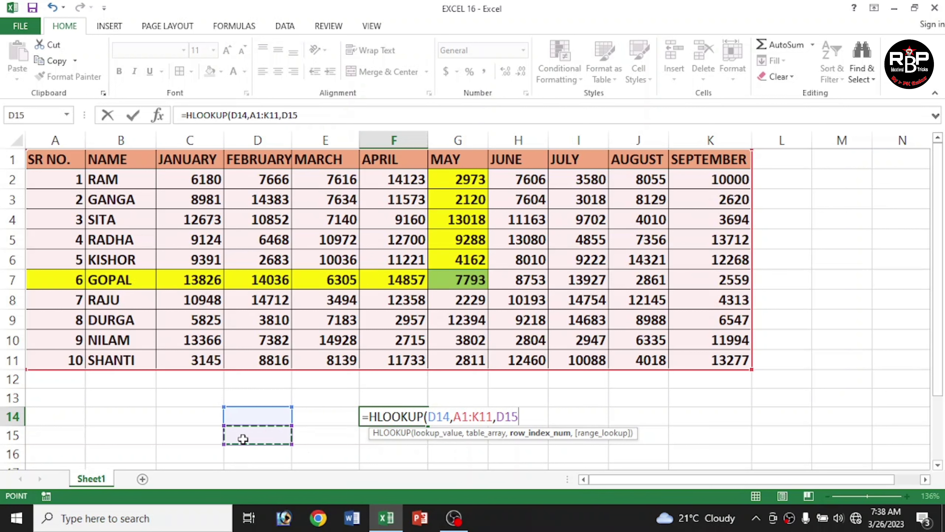
{"action": "type", "text": ",0"}
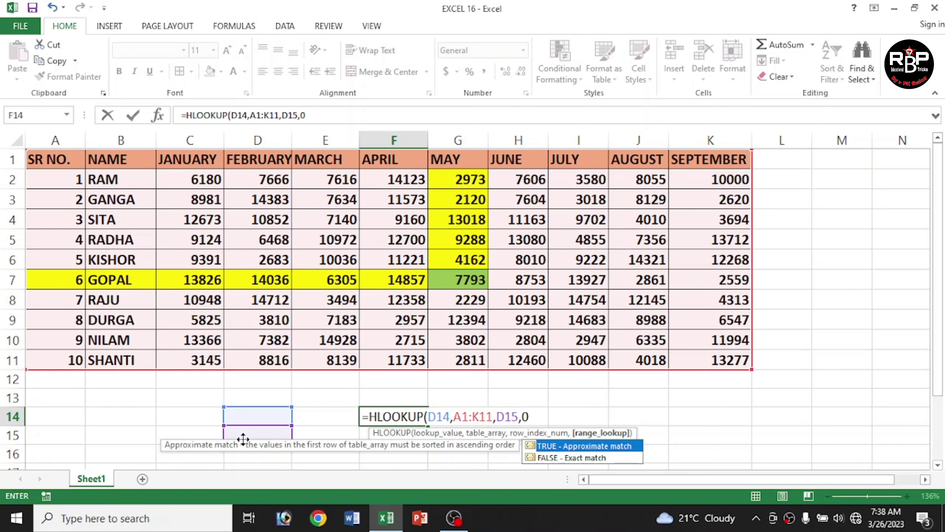
{"action": "type", "text": ")"}
{"action": "key", "text": "Return"}
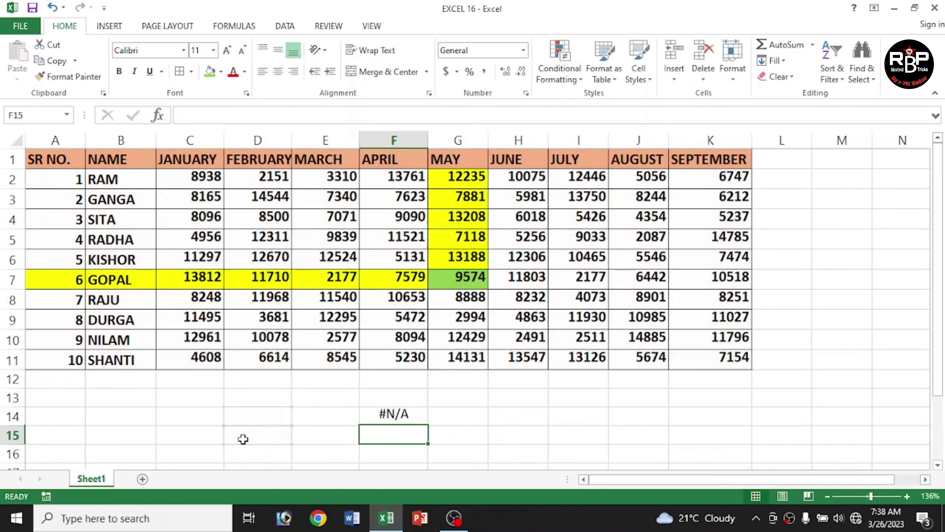
Step: Enter JUNE in D14 and 5 in D15, then confirm F14's 9482 matches H5
{"action": "left_click", "coordinate": [381, 418]}
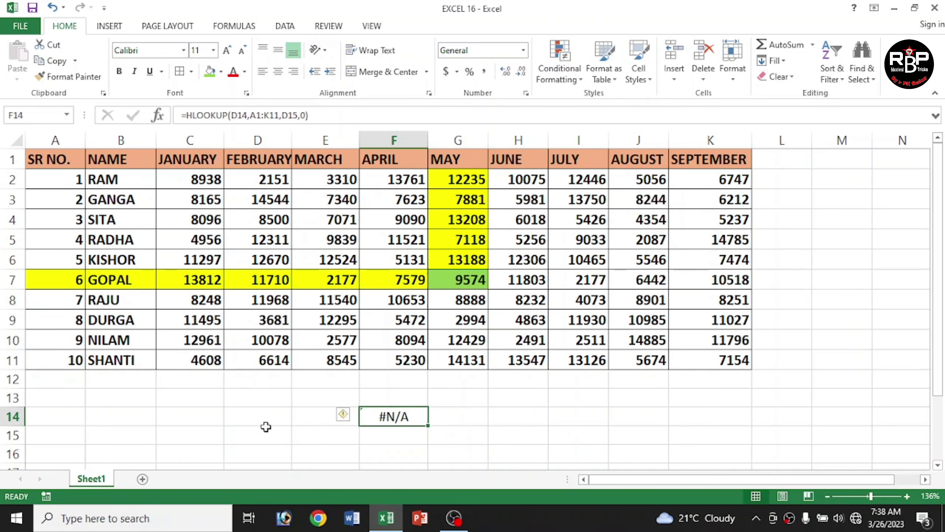
{"action": "left_click", "coordinate": [266, 417]}
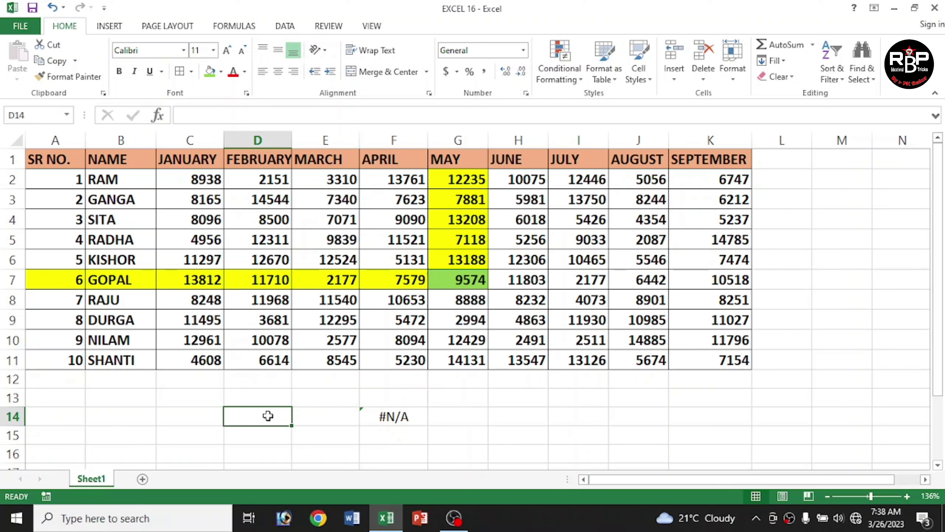
{"action": "type", "text": "JUNE"}
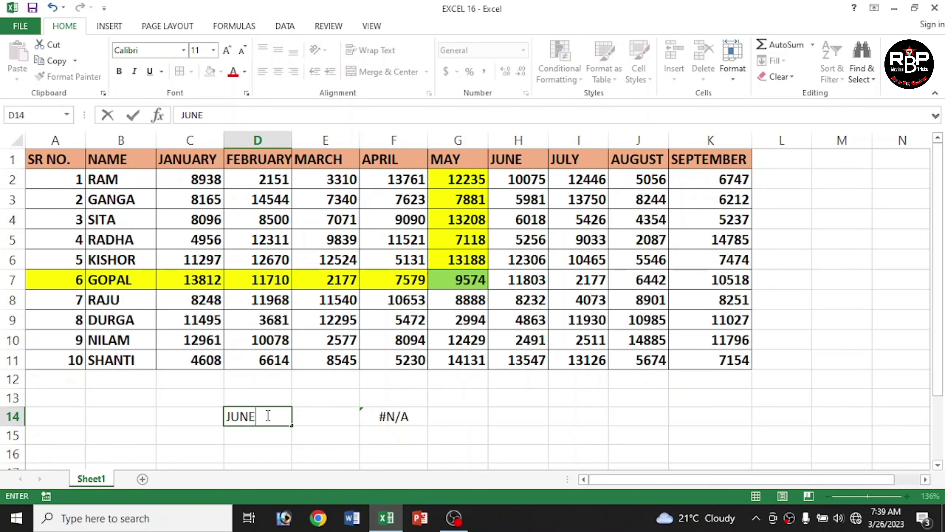
{"action": "left_click", "coordinate": [272, 437]}
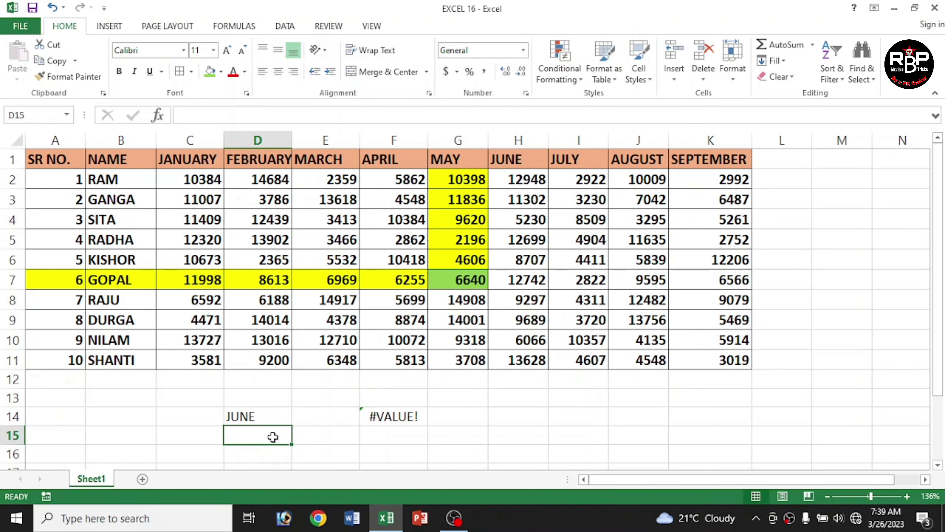
{"action": "type", "text": "5"}
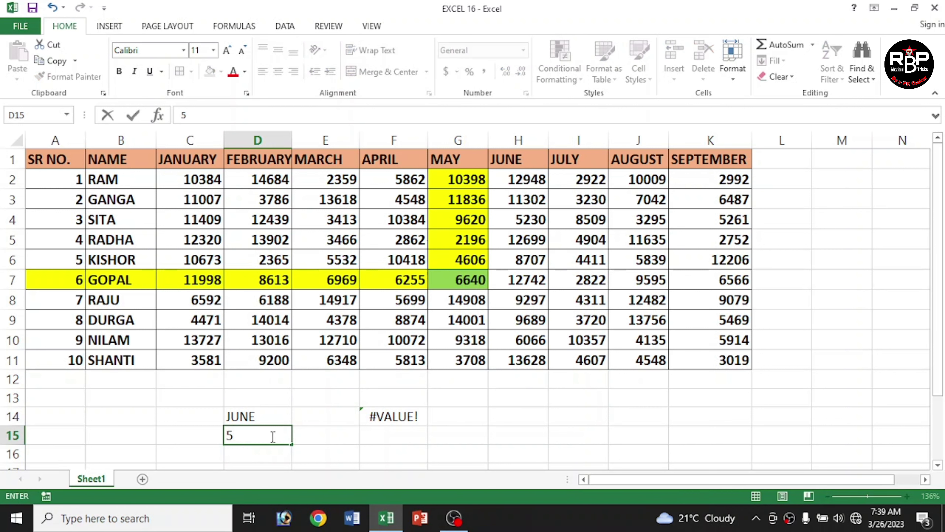
{"action": "left_click", "coordinate": [393, 416]}
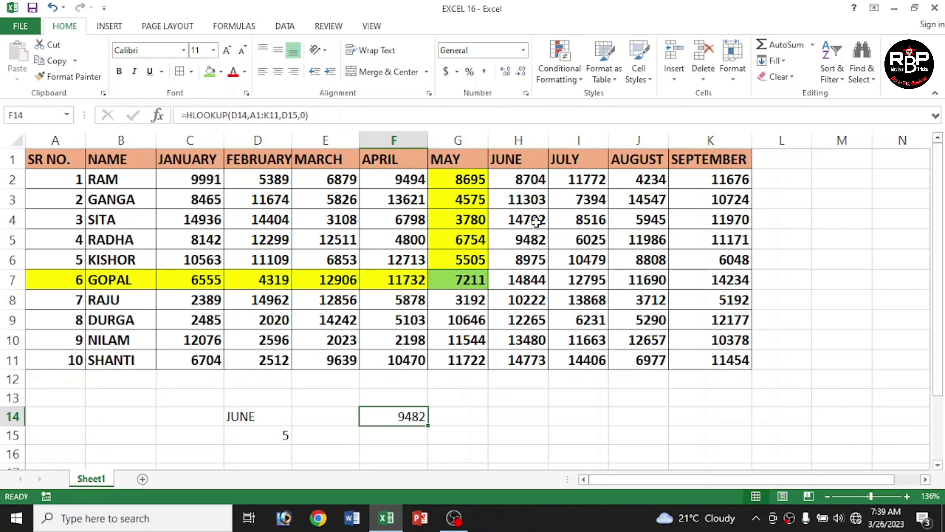
{"action": "left_click", "coordinate": [542, 242]}
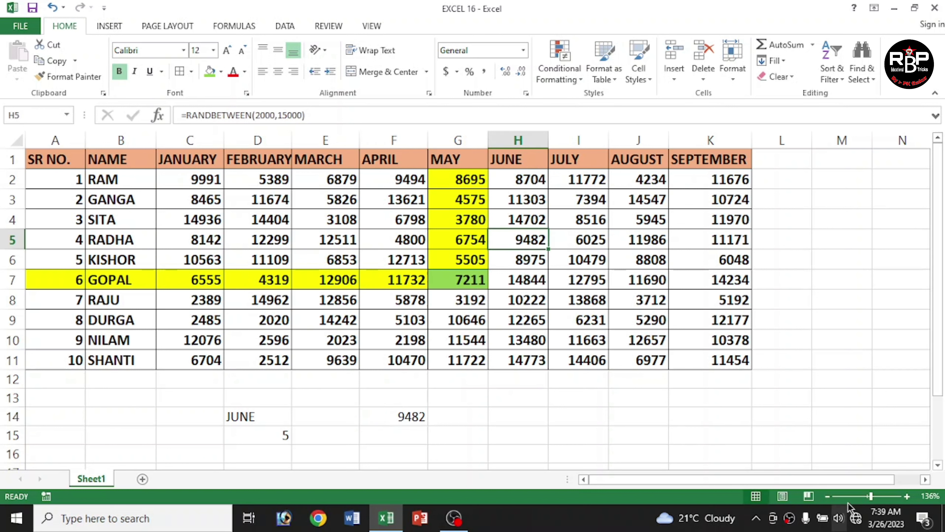
Step: Zoom in and back out to show rows 1–16, then select D14 with the DATA tab showing
{"action": "left_click", "coordinate": [874, 497]}
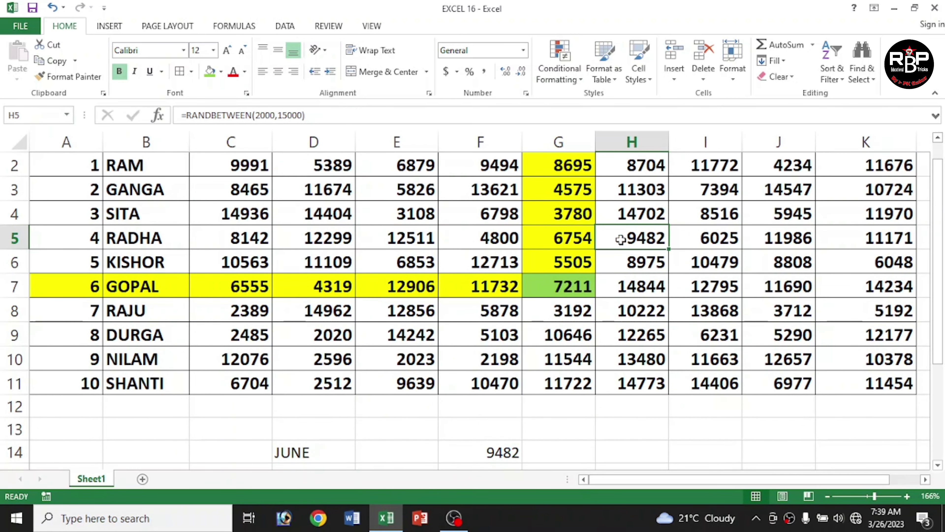
{"action": "scroll", "coordinate": [462, 394], "scroll_direction": "down", "scroll_amount": 1}
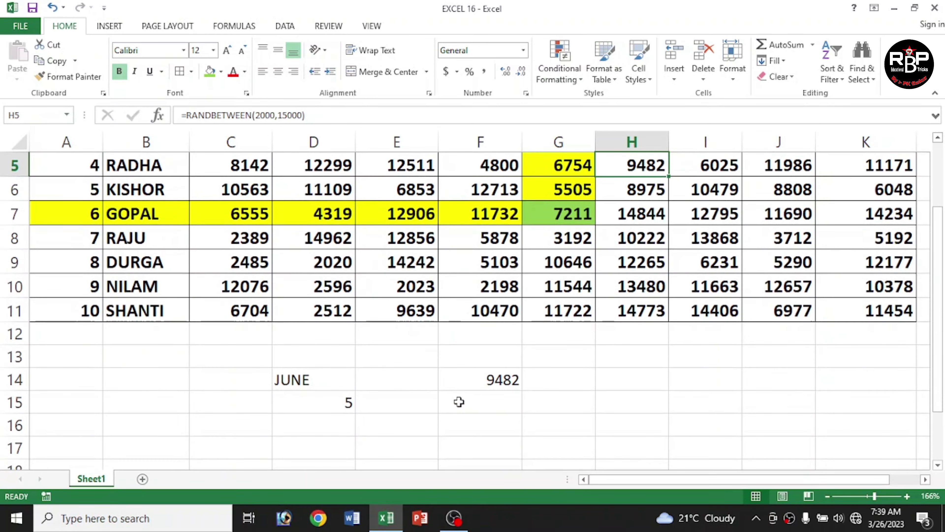
{"action": "left_click", "coordinate": [872, 497]}
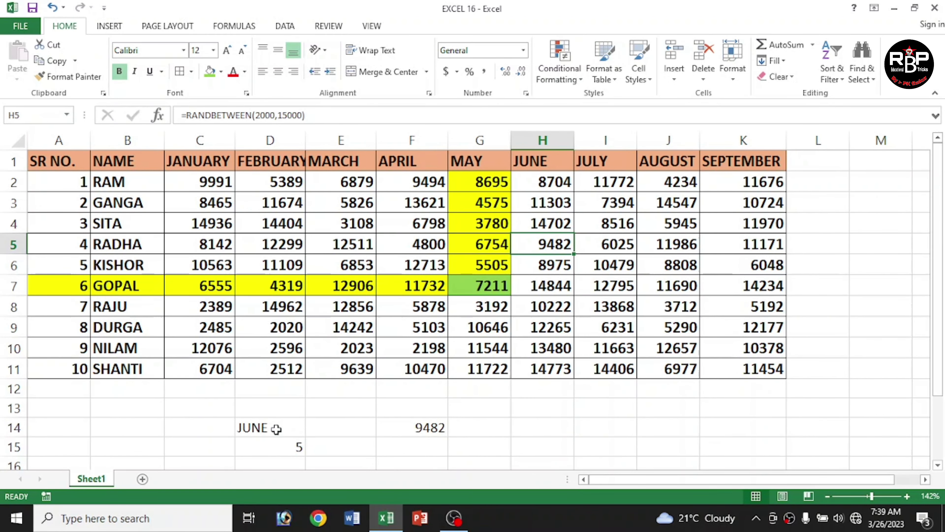
{"action": "key", "text": "alt+a"}
{"action": "left_click", "coordinate": [301, 428]}
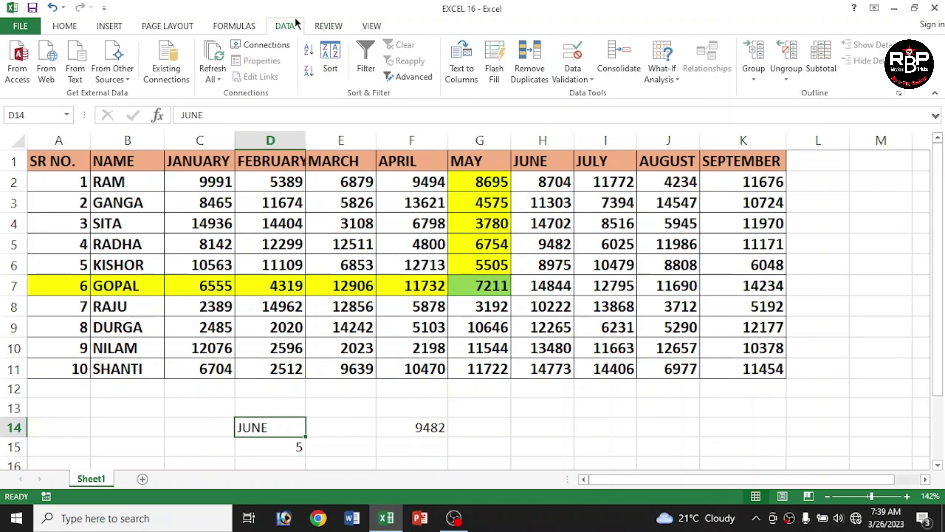
Step: Add a List data validation to D14 sourced from the month headers =$A$1:$K$1
{"action": "left_click", "coordinate": [571, 76]}
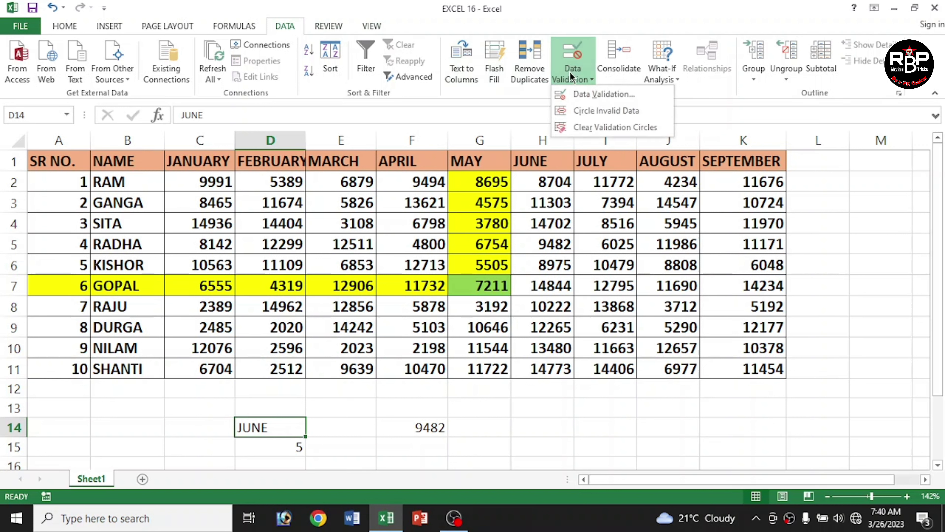
{"action": "left_click", "coordinate": [588, 95]}
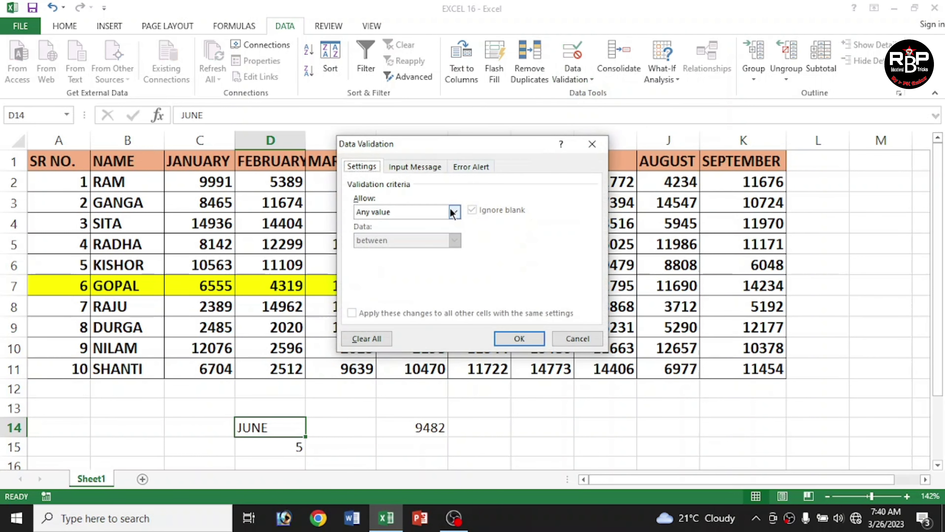
{"action": "left_click", "coordinate": [455, 211]}
{"action": "left_click", "coordinate": [415, 254]}
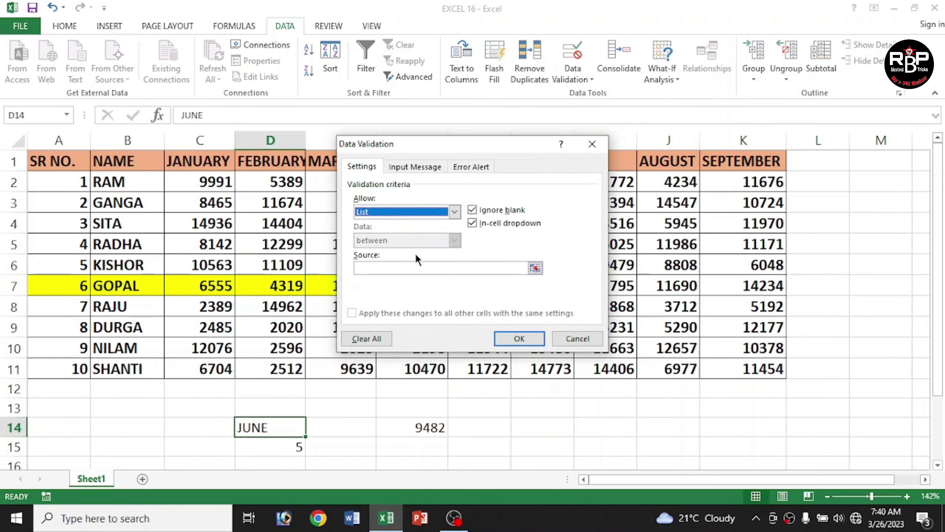
{"action": "left_click", "coordinate": [535, 269]}
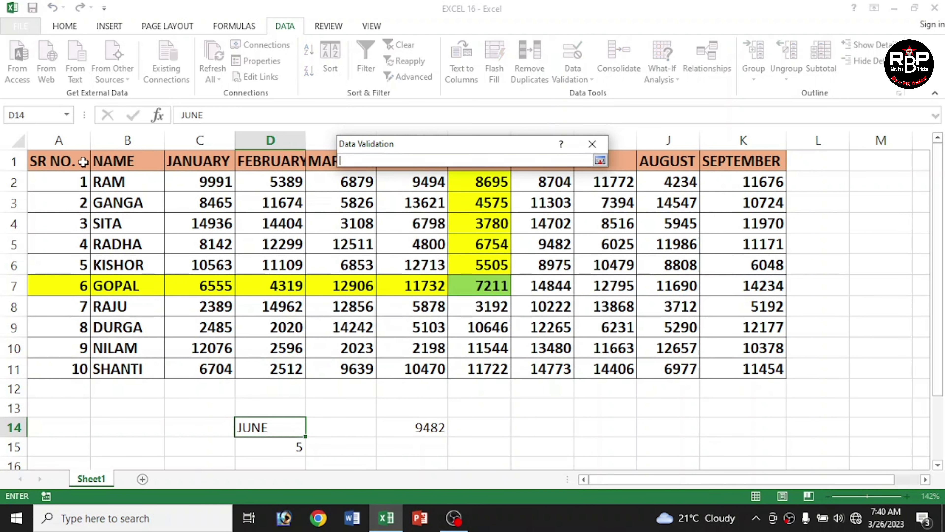
{"action": "mouse_move", "coordinate": [83, 162]}
{"action": "left_mouse_down"}
{"action": "mouse_move", "coordinate": [702, 182]}
{"action": "mouse_move", "coordinate": [730, 161]}
{"action": "left_mouse_up"}
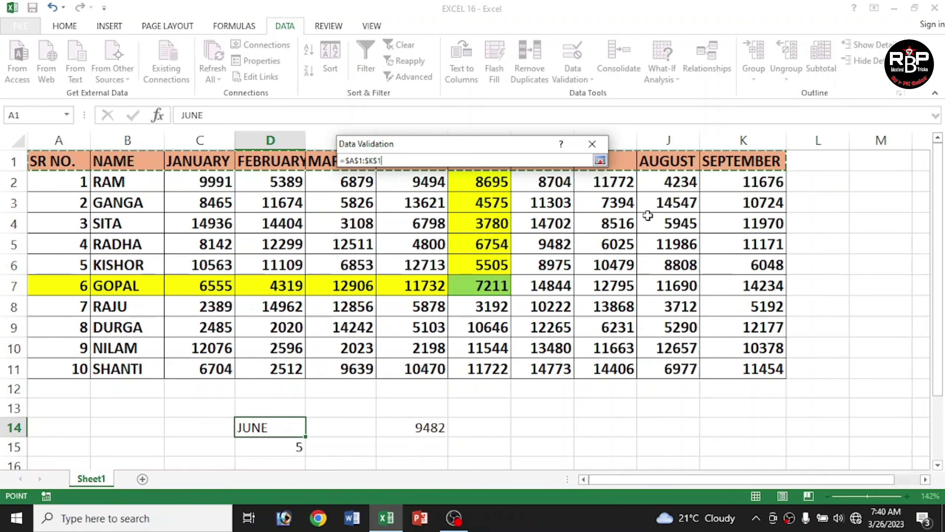
{"action": "left_click", "coordinate": [566, 162]}
{"action": "left_click", "coordinate": [603, 164]}
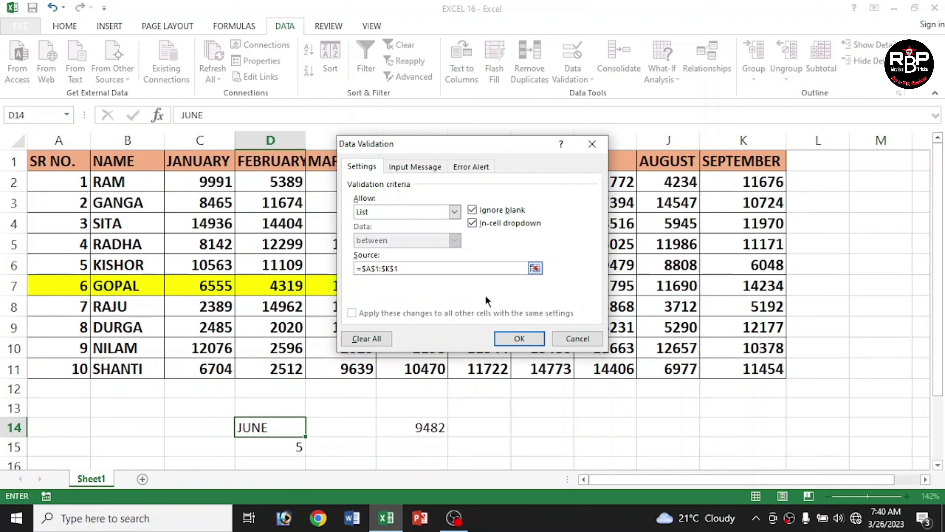
{"action": "left_click", "coordinate": [514, 351]}
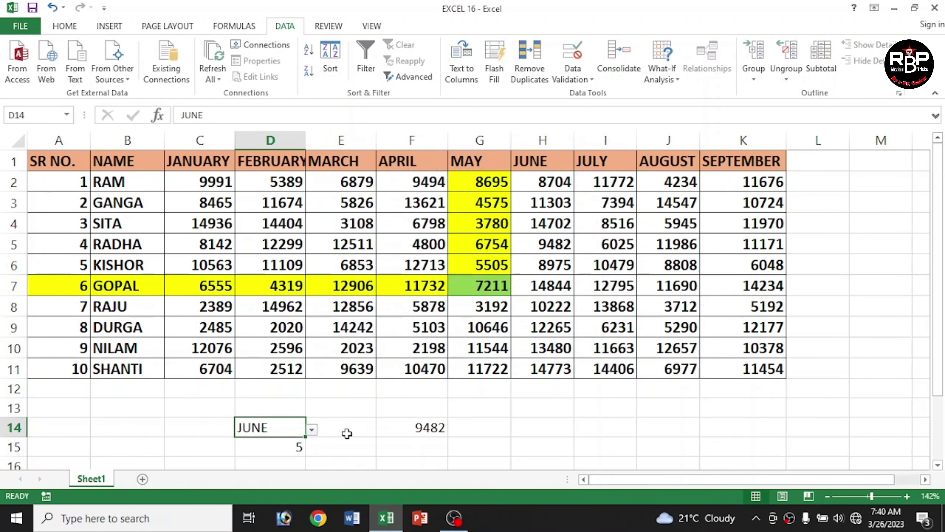
{"action": "left_click", "coordinate": [283, 447]}
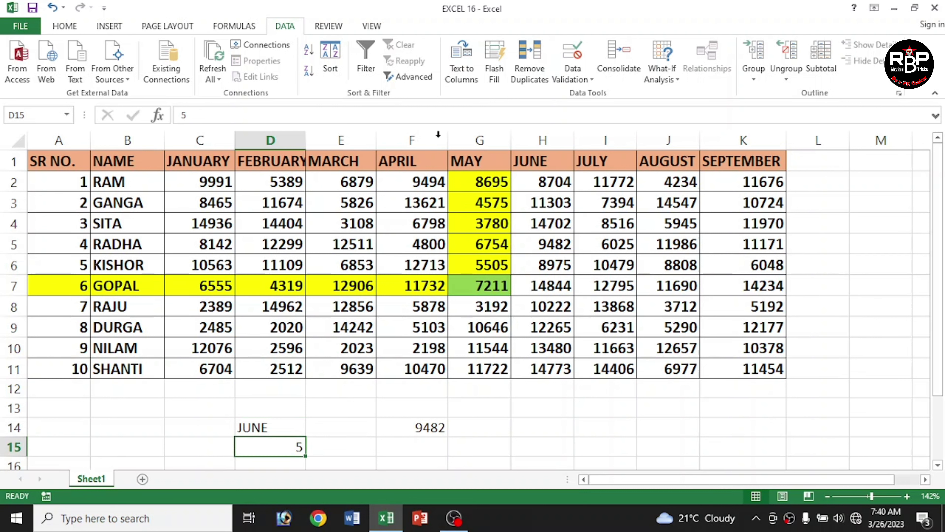
Step: Set D15's validation to List with source rows =$1:$11, which Excel rejects as invalid
{"action": "left_click", "coordinate": [566, 75]}
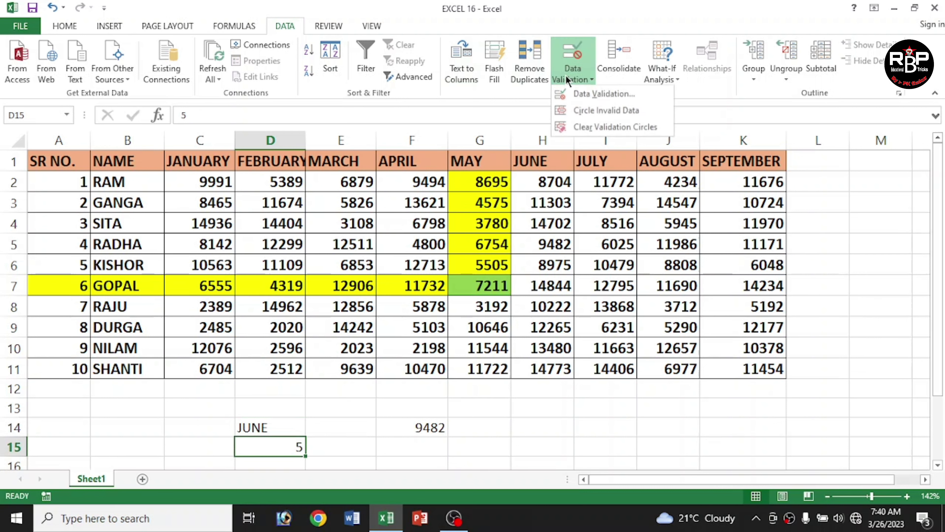
{"action": "left_click", "coordinate": [572, 95]}
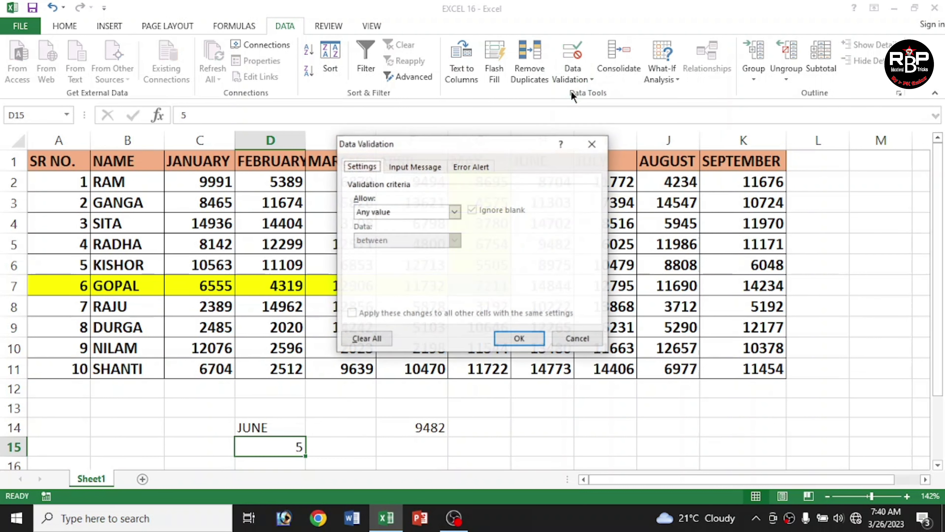
{"action": "left_click", "coordinate": [460, 209]}
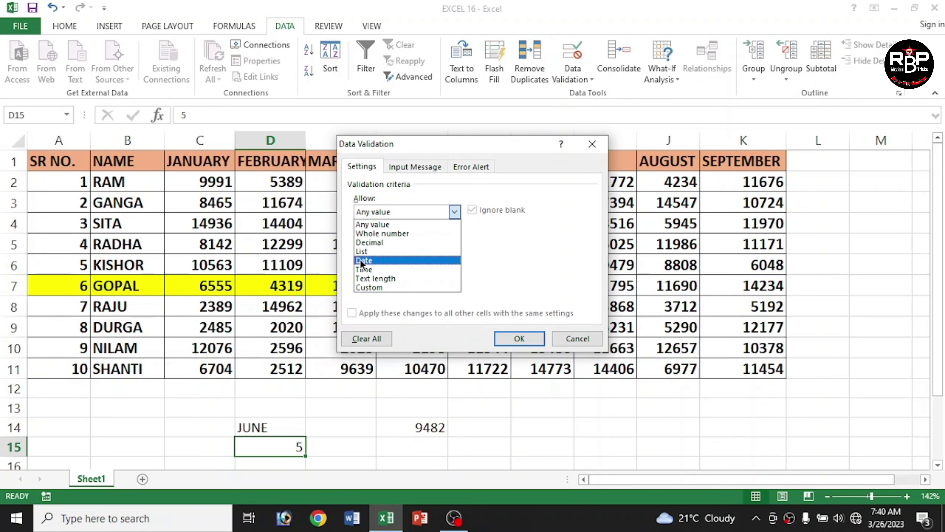
{"action": "left_click", "coordinate": [361, 251]}
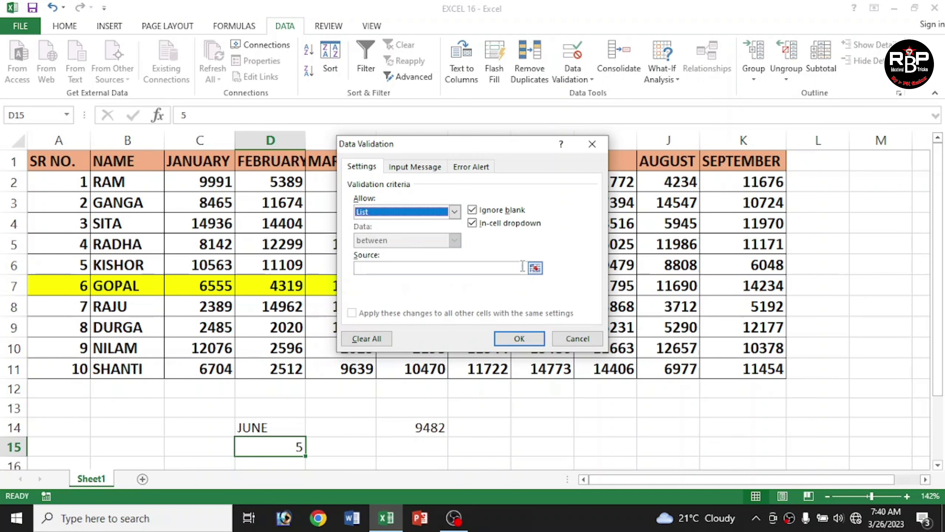
{"action": "left_click", "coordinate": [535, 268]}
{"action": "left_click_drag", "start_coordinate": [14, 161], "coordinate": [9, 368]}
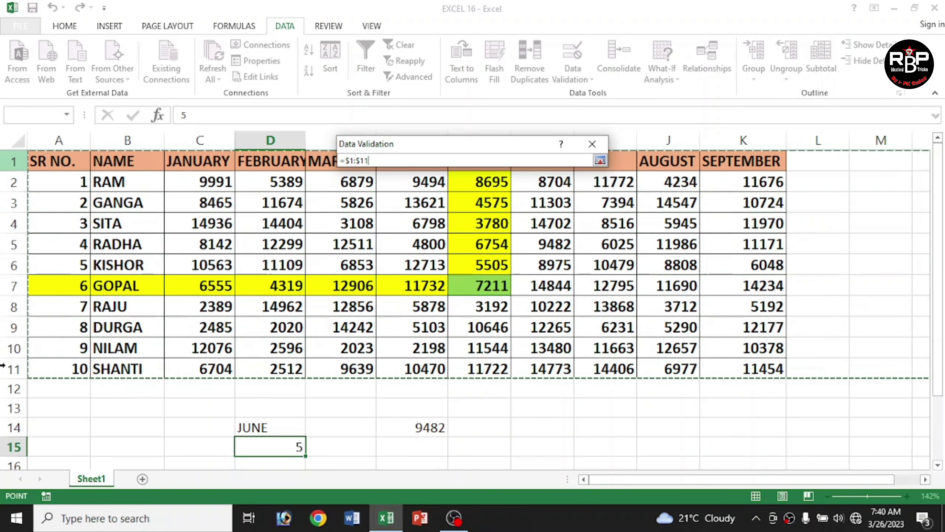
{"action": "left_click", "coordinate": [13, 160]}
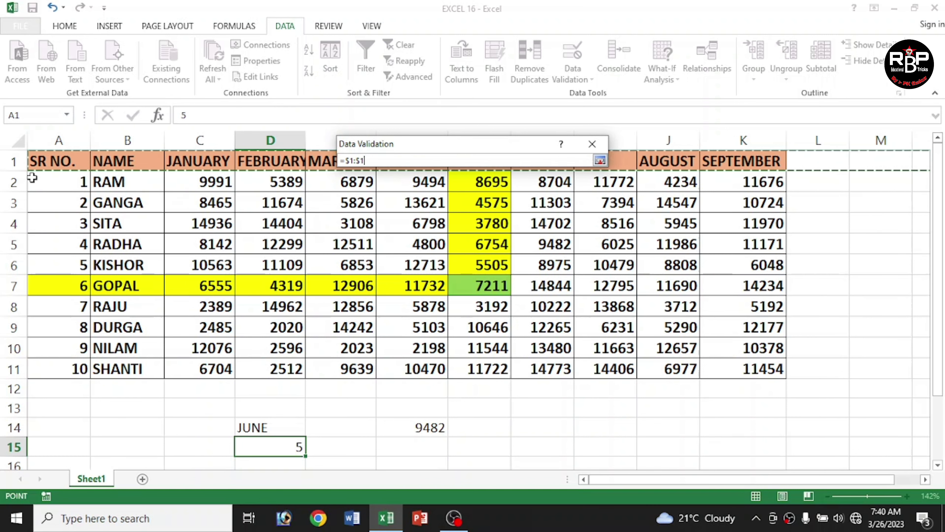
{"action": "left_click_drag", "start_coordinate": [14, 161], "coordinate": [13, 368]}
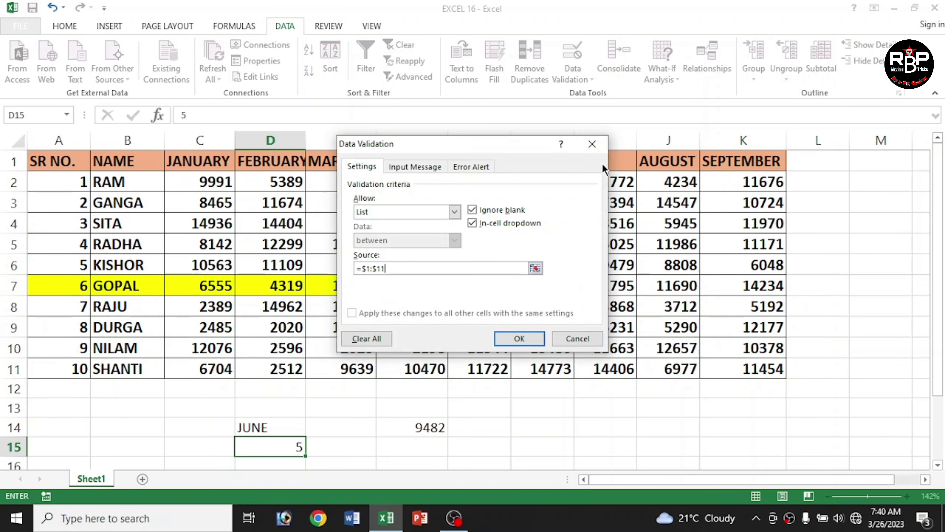
{"action": "left_click", "coordinate": [599, 160]}
{"action": "left_click", "coordinate": [515, 336]}
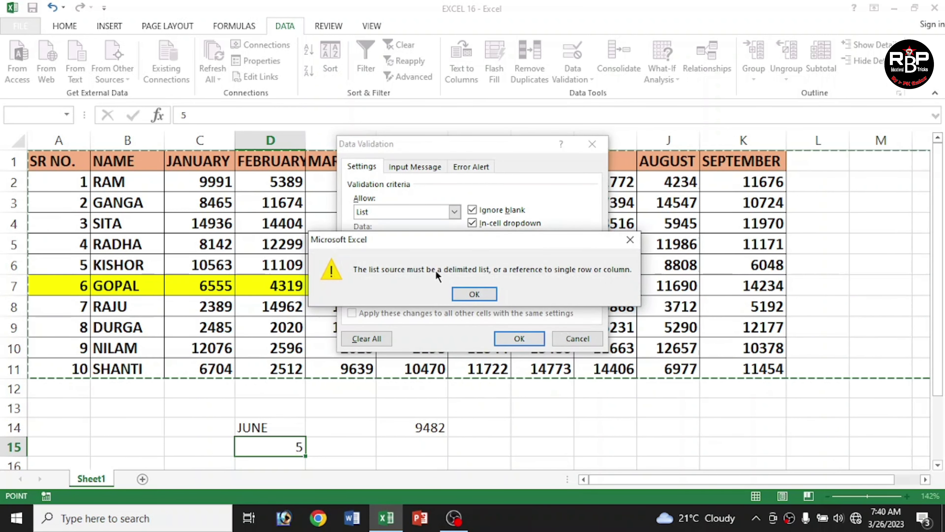
{"action": "left_click", "coordinate": [469, 292]}
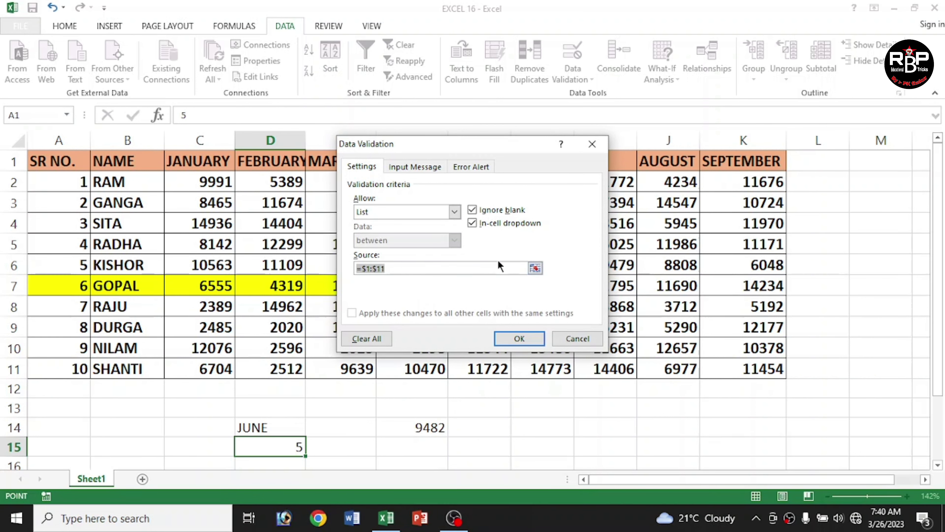
Step: Change the list source to column A (=$A:$A) and apply D15's dropdown
{"action": "left_click", "coordinate": [535, 268]}
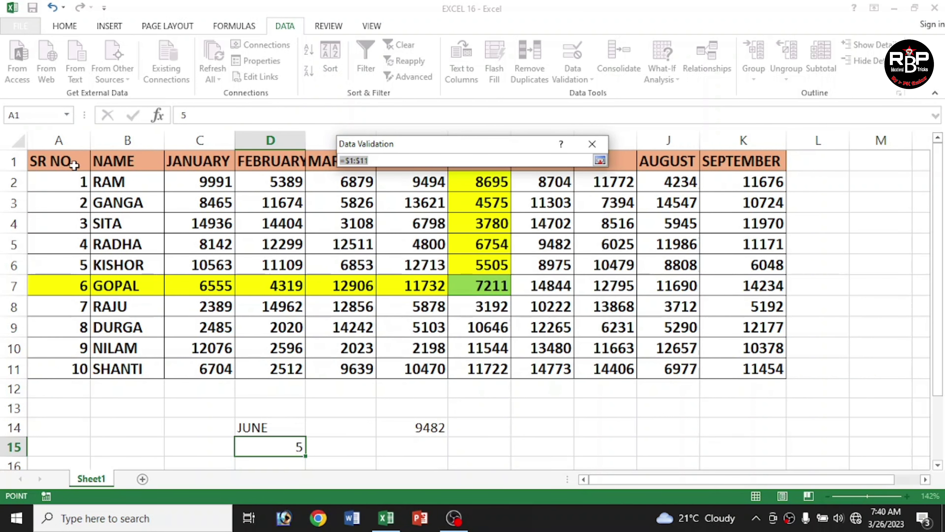
{"action": "left_click", "coordinate": [65, 139]}
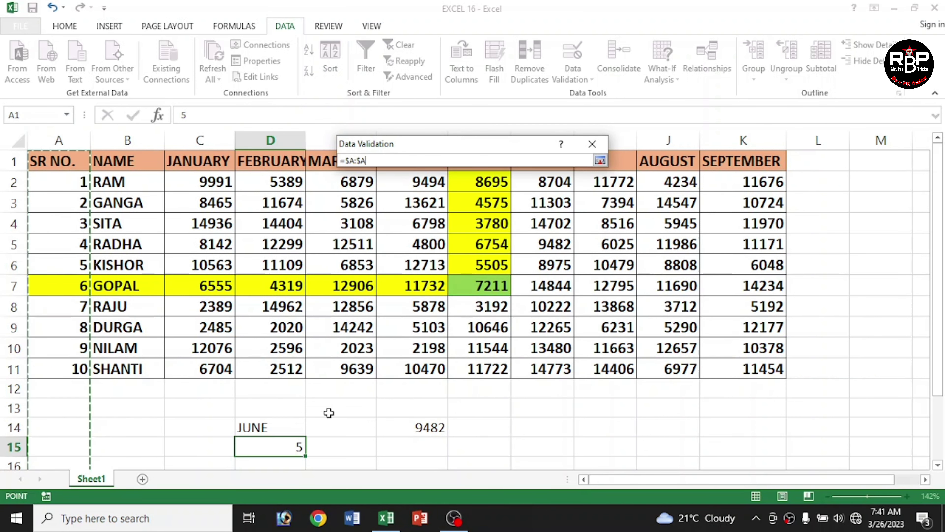
{"action": "left_click", "coordinate": [600, 160]}
{"action": "left_click", "coordinate": [520, 338]}
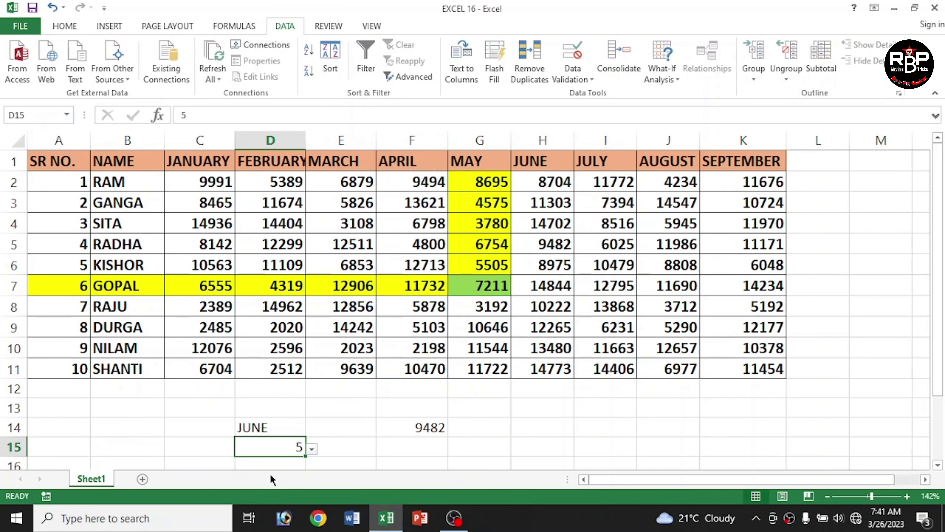
Step: Pick SEPTEMBER in D14, 10 in D15, then APRIL in D14, so F14 shows 10339
{"action": "left_click", "coordinate": [285, 431]}
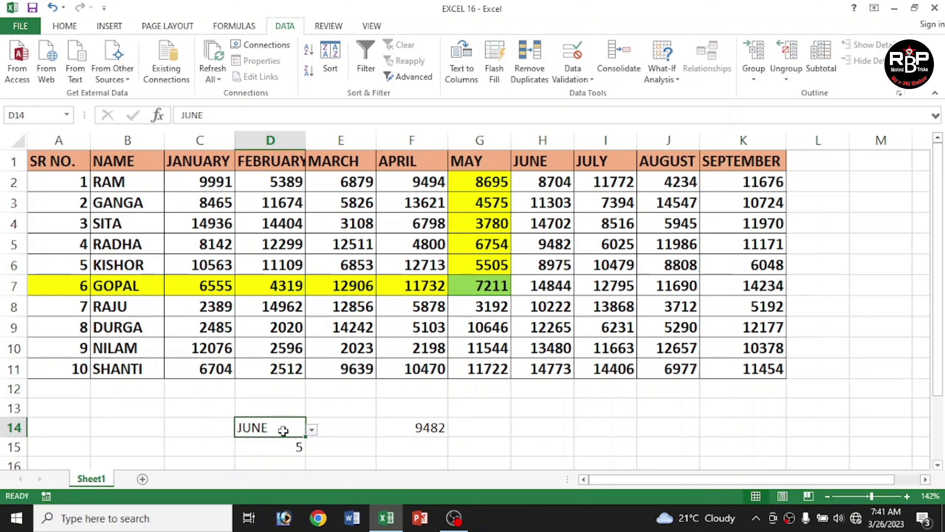
{"action": "left_click", "coordinate": [311, 430]}
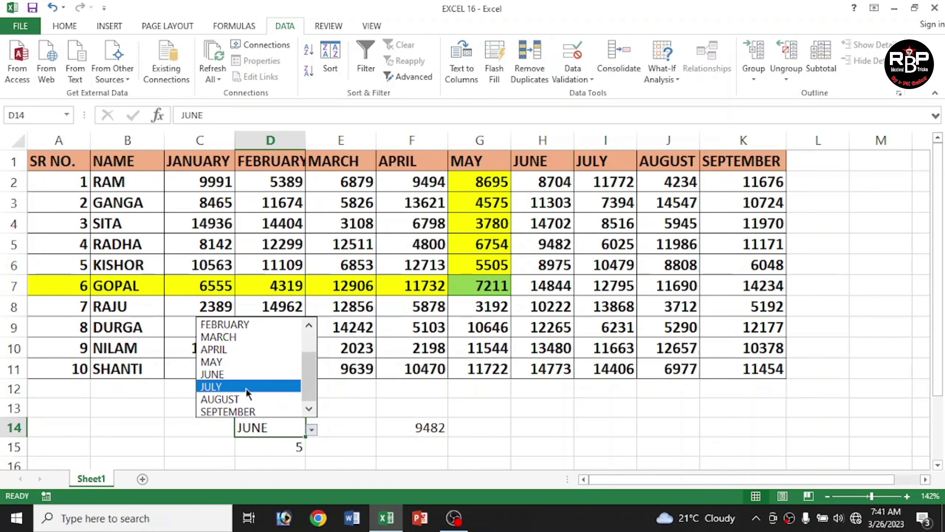
{"action": "left_click", "coordinate": [252, 412]}
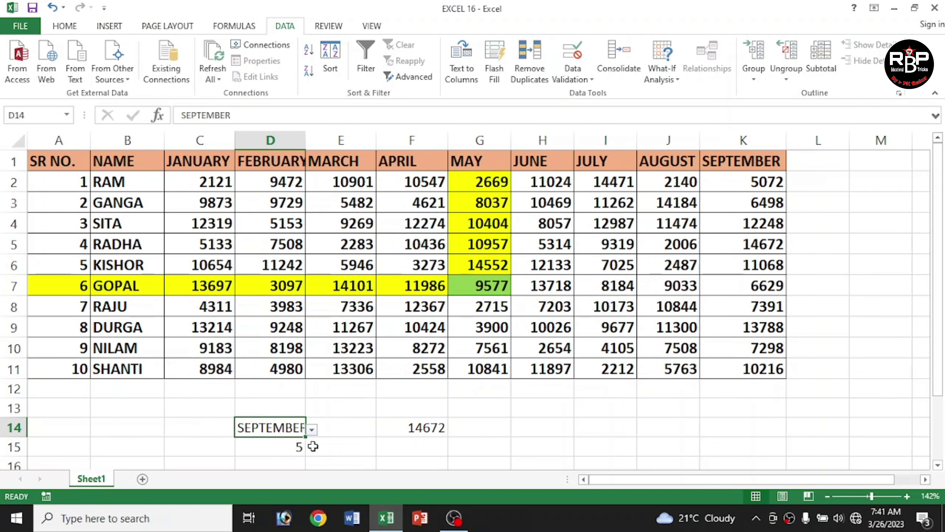
{"action": "left_click", "coordinate": [294, 455]}
{"action": "left_click", "coordinate": [311, 450]}
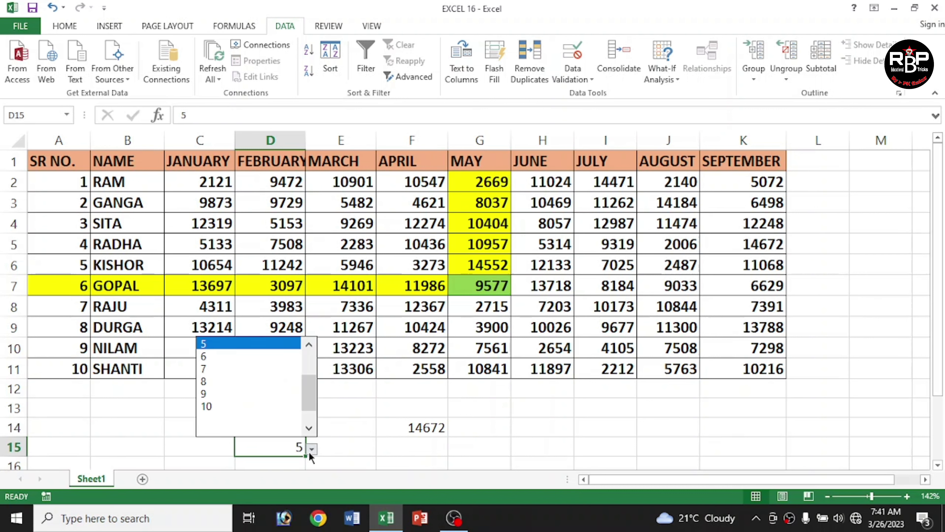
{"action": "left_click", "coordinate": [248, 412]}
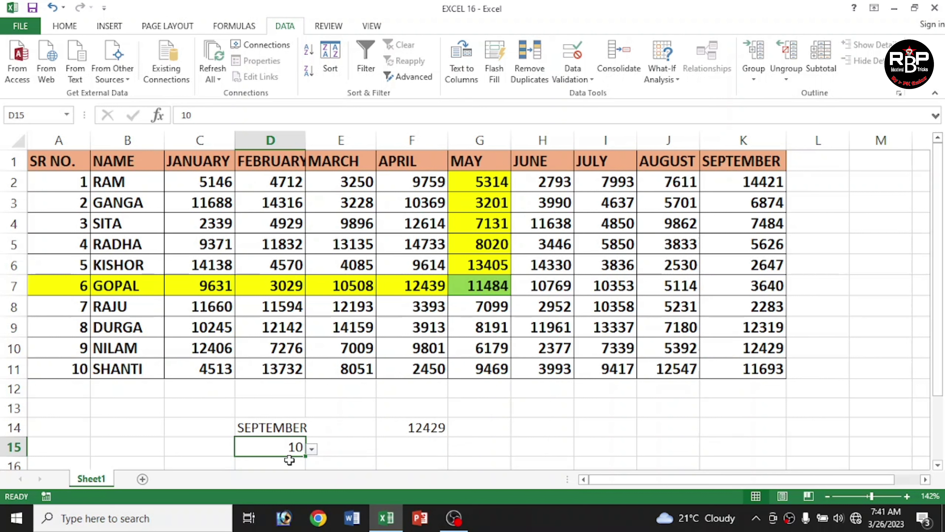
{"action": "left_click", "coordinate": [300, 428]}
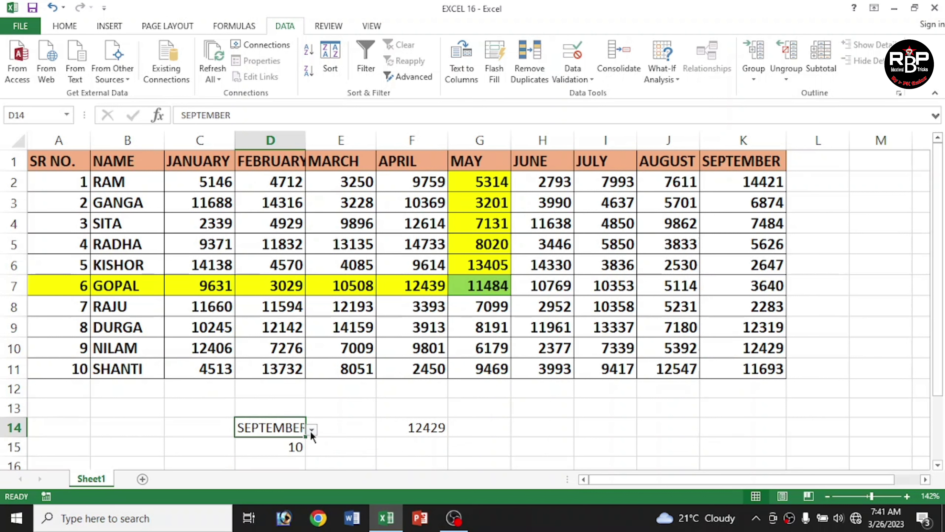
{"action": "left_click", "coordinate": [311, 429]}
{"action": "left_click", "coordinate": [235, 363]}
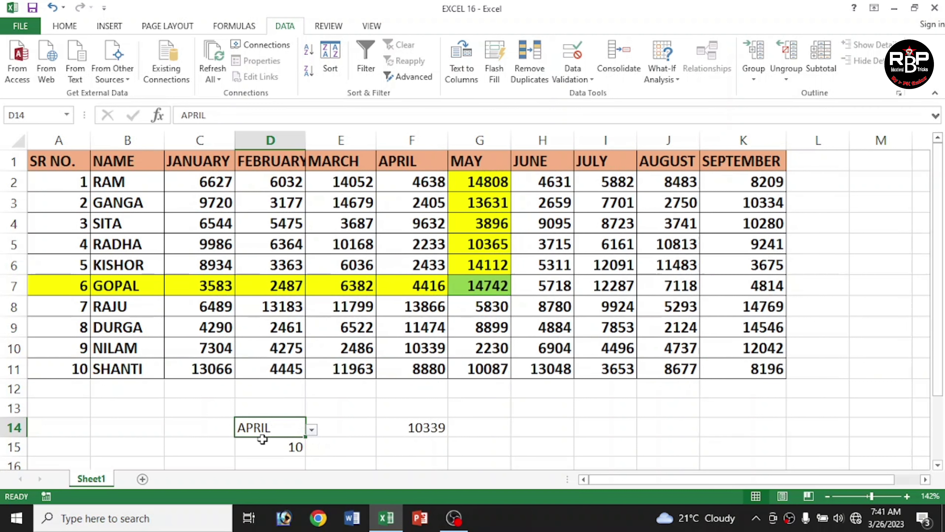